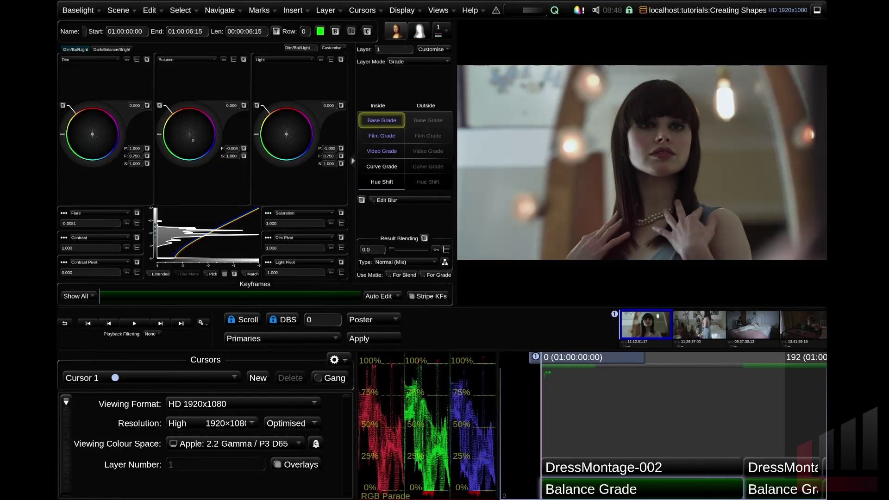
Step through the shots in the timeline and return to DressMontage-002.
{"action": "key", "text": "Down"}
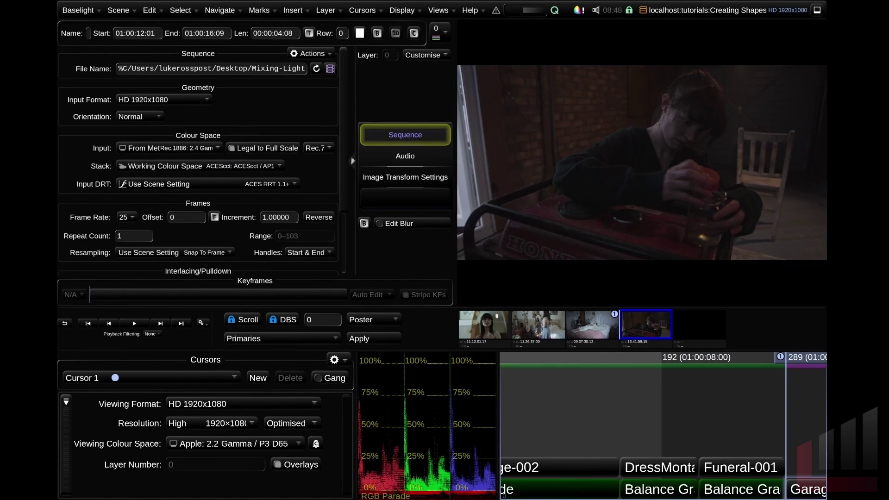
{"action": "key", "text": "Up"}
{"action": "key", "text": "Up"}
{"action": "key", "text": "Up"}
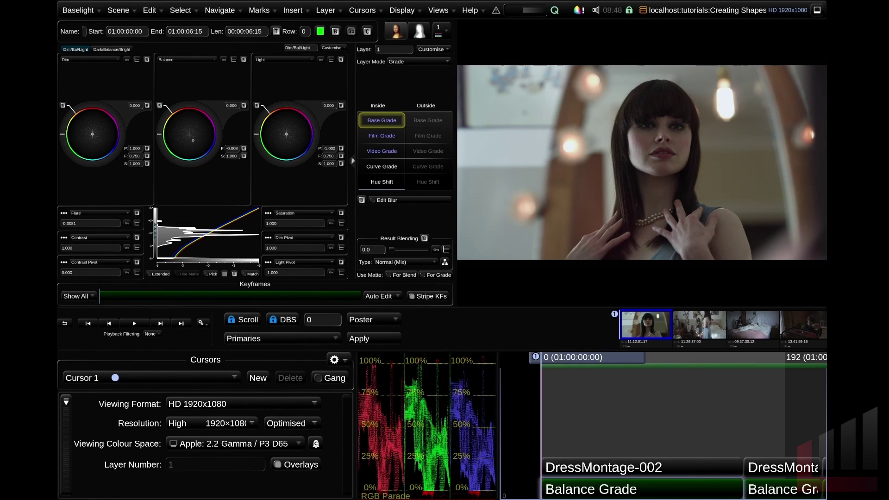
Try adding a grade layer with a Shape matte below Balance Grade on DressMontage-002, and undo the addition.
{"action": "left_click", "coordinate": [641, 489]}
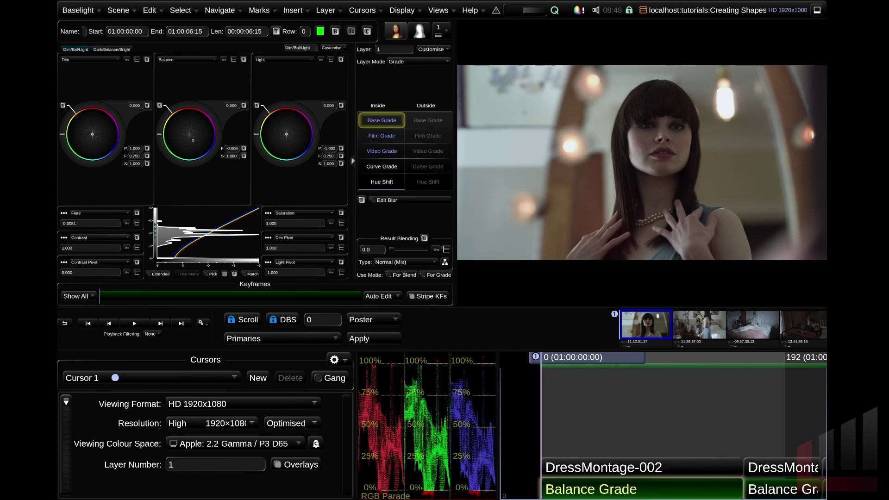
{"action": "key", "text": "p"}
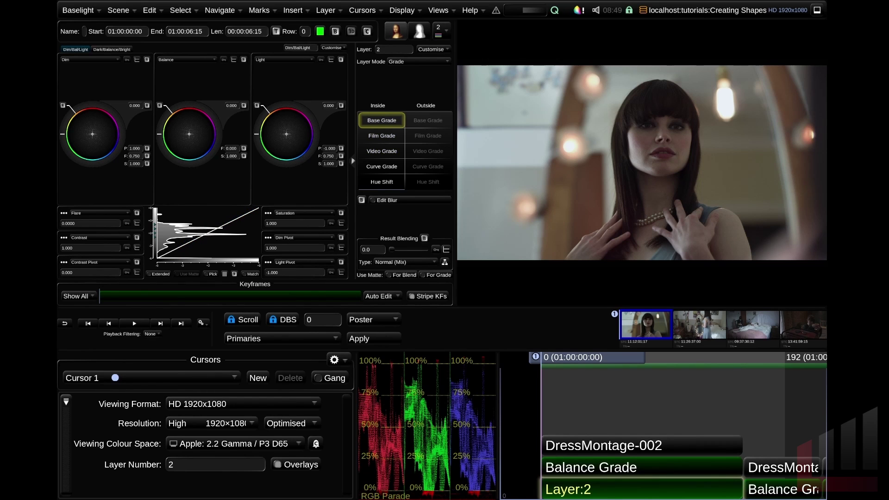
{"action": "key", "text": "s"}
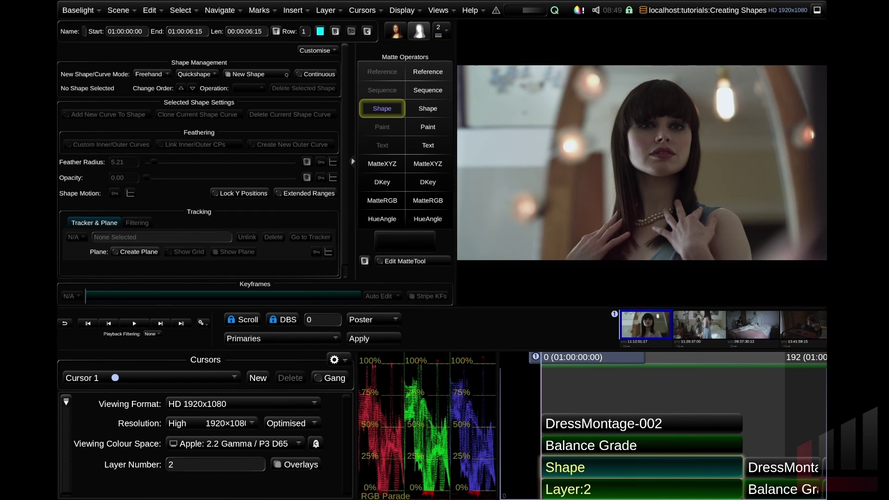
{"action": "key", "text": "ctrl+z"}
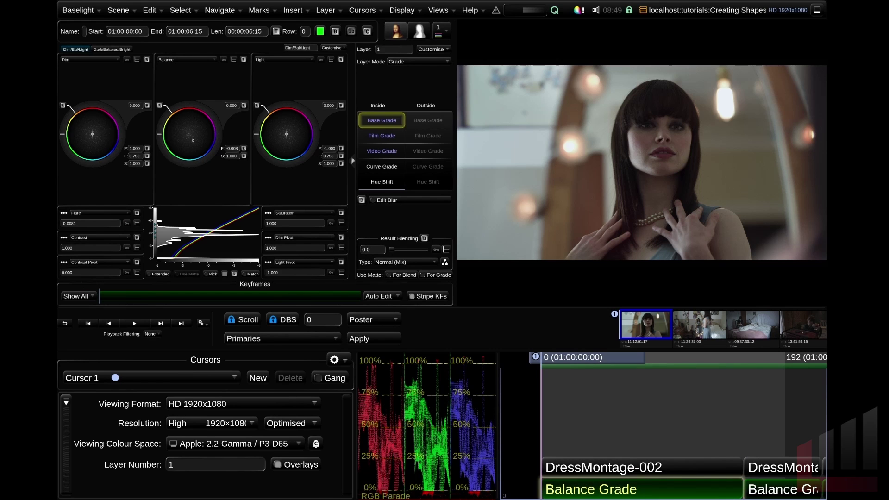
Add a new grade layer below Balance Grade and insert a Shape operator.
{"action": "key", "text": "p"}
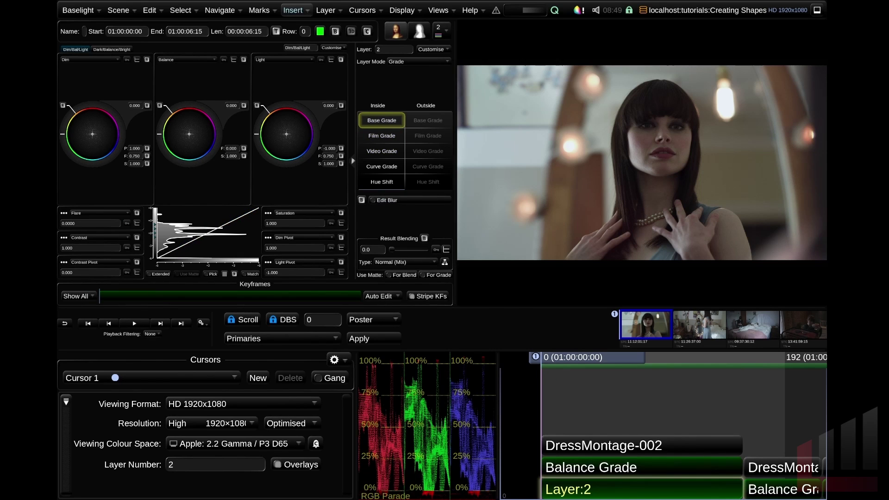
{"action": "left_click", "coordinate": [293, 10]}
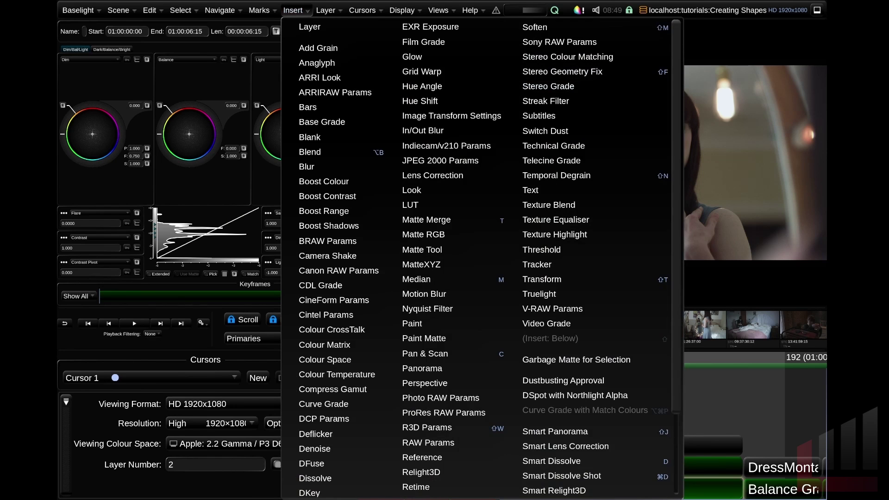
{"action": "scroll", "coordinate": [676, 232], "scroll_direction": "down", "scroll_amount": 3}
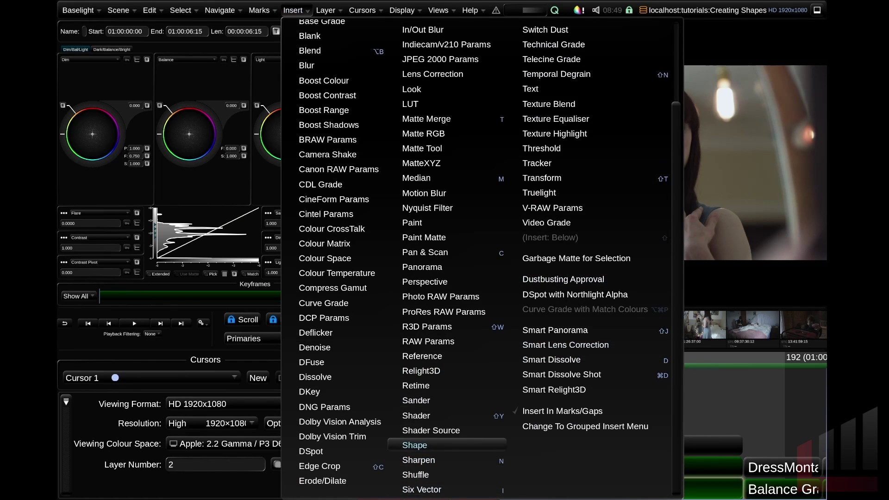
{"action": "left_click", "coordinate": [415, 445]}
Move the Shape strip up so it sits between Balance Grade and Layer:2.
{"action": "left_click_drag", "start_coordinate": [599, 391], "coordinate": [618, 479]}
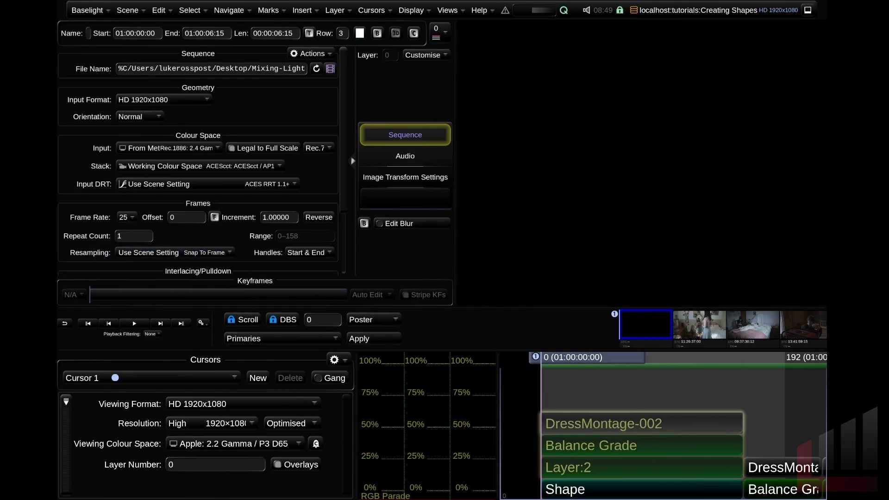
{"action": "left_click", "coordinate": [618, 489]}
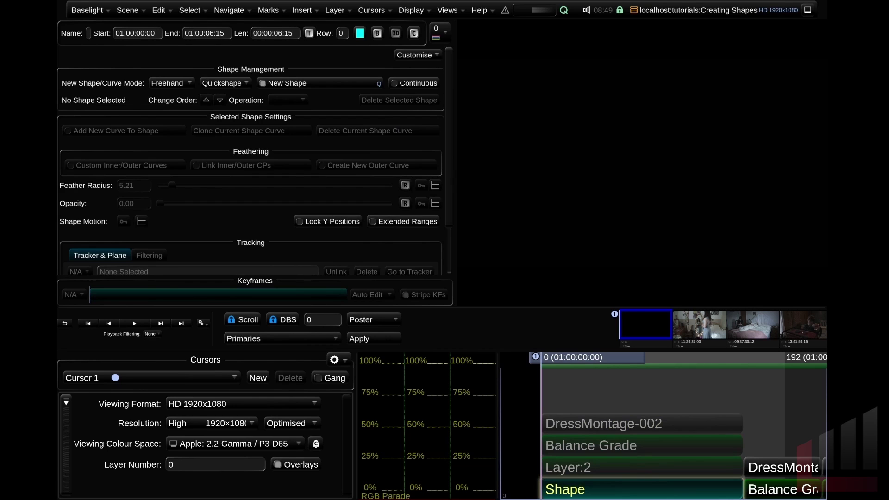
{"action": "key", "text": "ctrl+Up"}
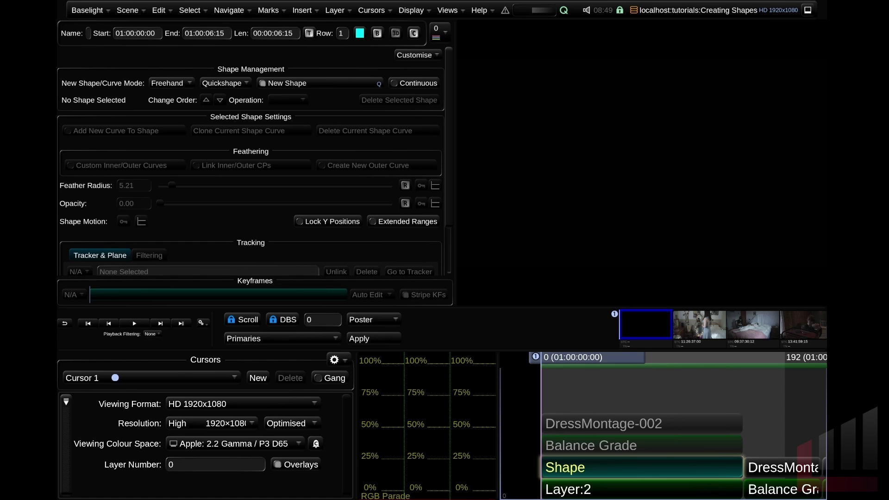
Open the Shape matte attached to Layer:2 and collapse the matte operators list beside its settings.
{"action": "left_click", "coordinate": [642, 489]}
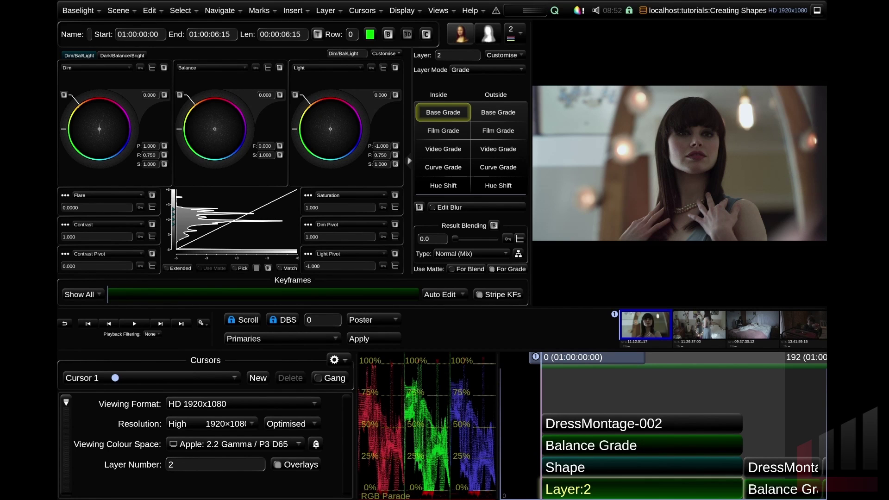
{"action": "left_click", "coordinate": [641, 466]}
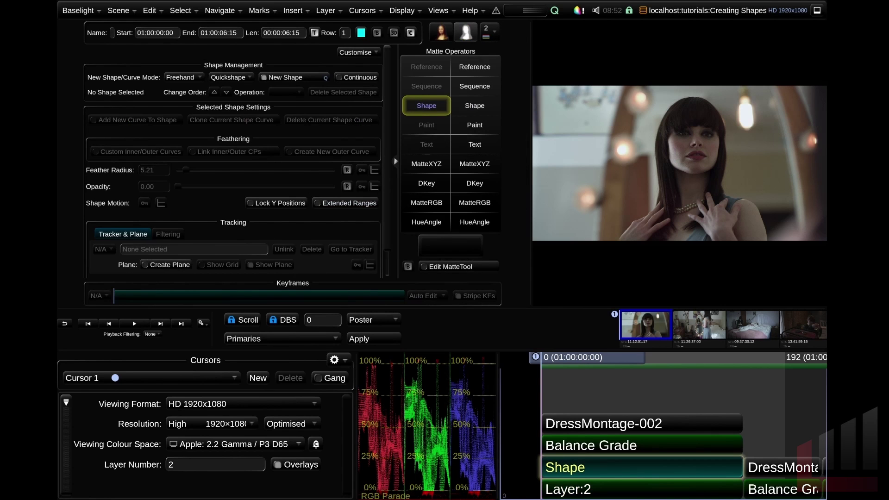
{"action": "left_click", "coordinate": [441, 33]}
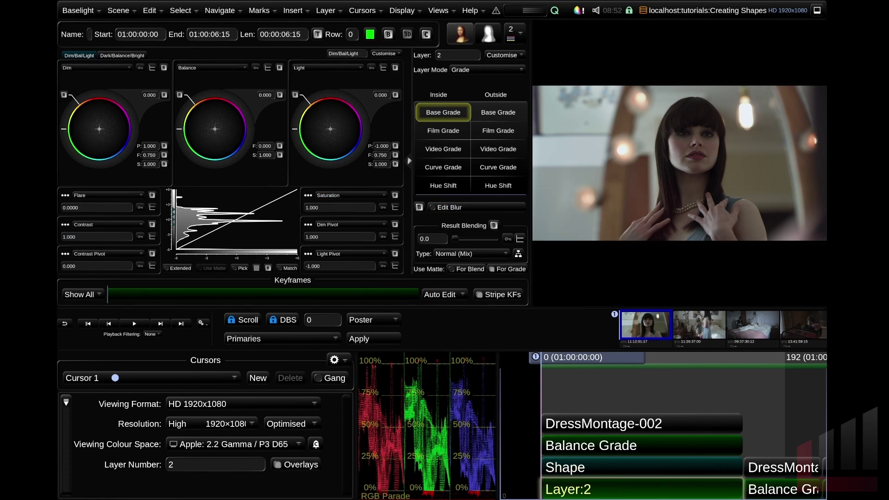
{"action": "left_click", "coordinate": [488, 34]}
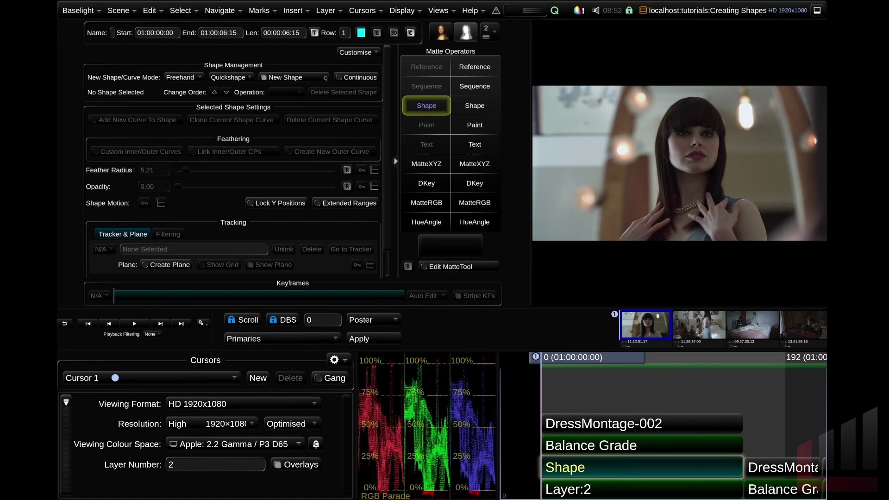
{"action": "scroll", "coordinate": [711, 150], "scroll_direction": "up", "scroll_amount": 10}
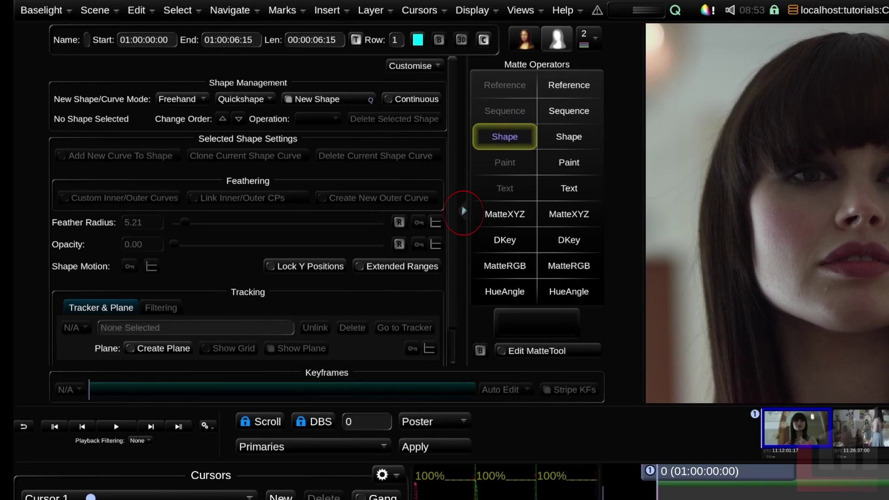
{"action": "left_click", "coordinate": [463, 211]}
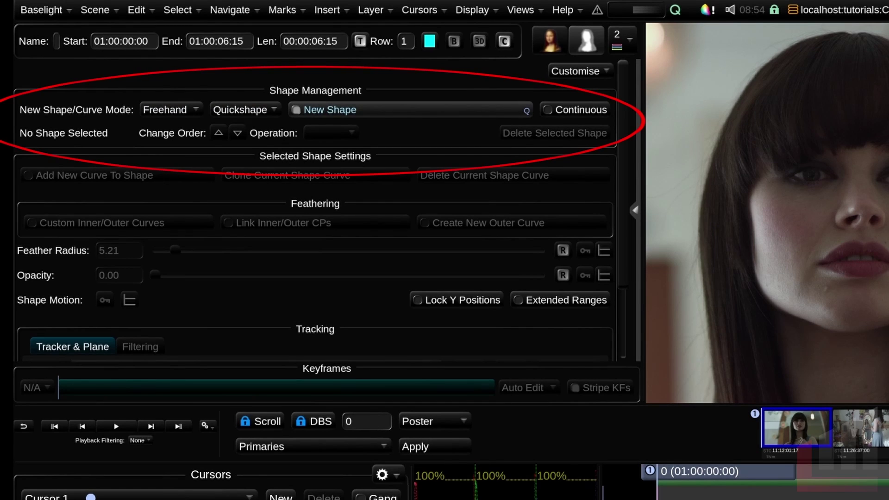
Examine the Shape's drawing modes, Quickshape presets, feathering, tracking and matte options.
{"action": "left_click", "coordinate": [172, 109]}
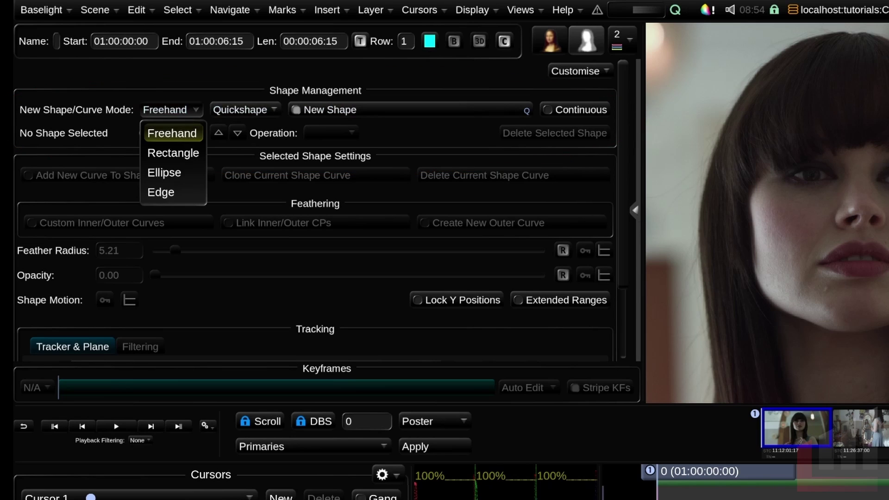
{"action": "left_click", "coordinate": [245, 110]}
{"action": "left_click", "coordinate": [245, 110]}
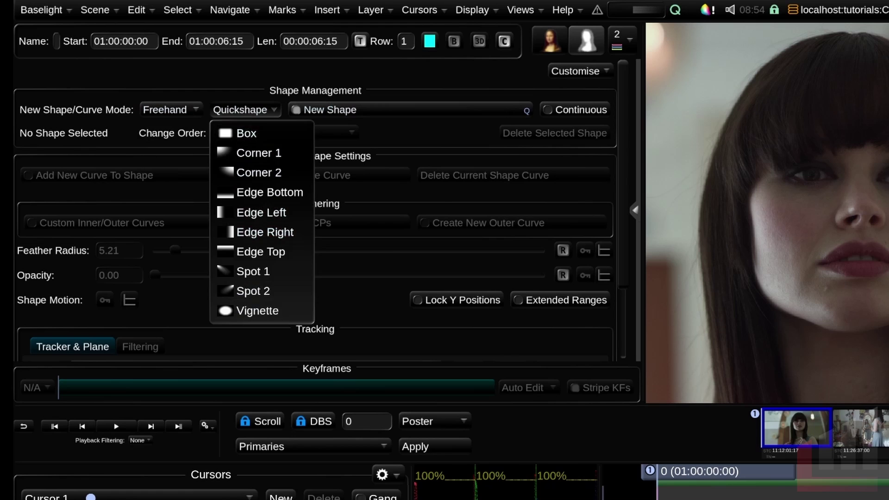
{"action": "key", "text": "Escape"}
{"action": "scroll", "coordinate": [314, 208], "scroll_direction": "down", "scroll_amount": 1}
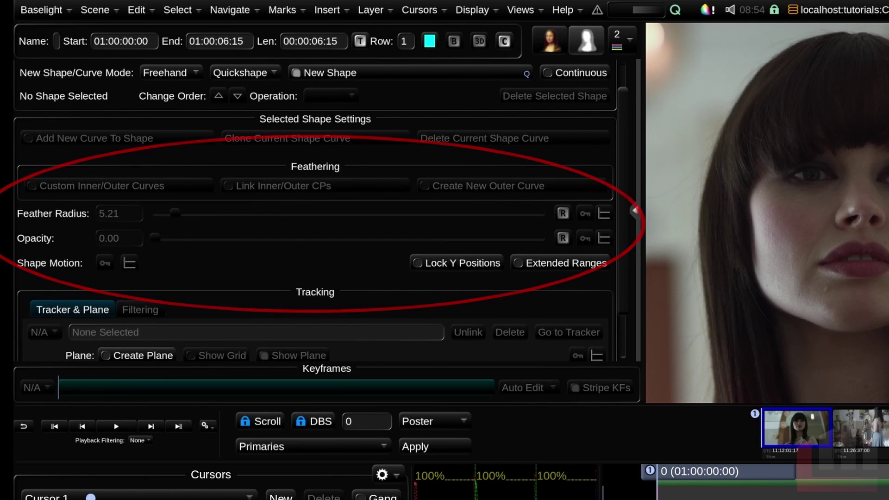
{"action": "scroll", "coordinate": [315, 208], "scroll_direction": "down", "scroll_amount": 2}
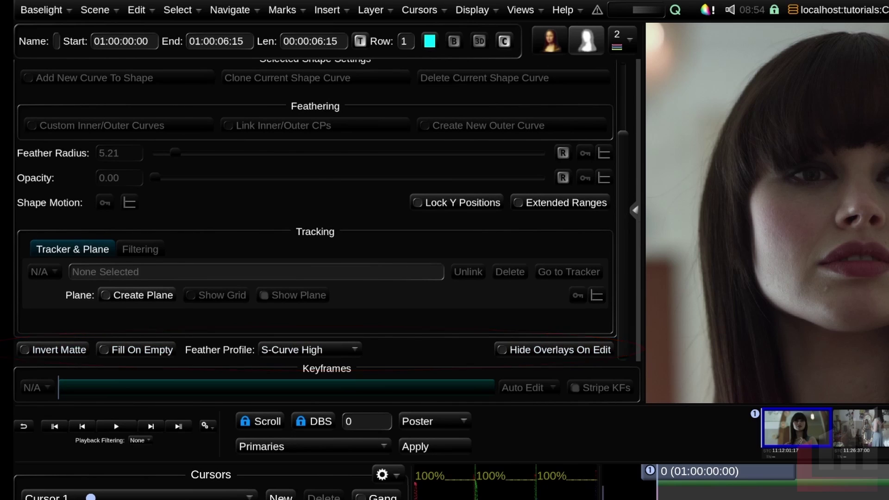
{"action": "scroll", "coordinate": [315, 210], "scroll_direction": "up", "scroll_amount": 4}
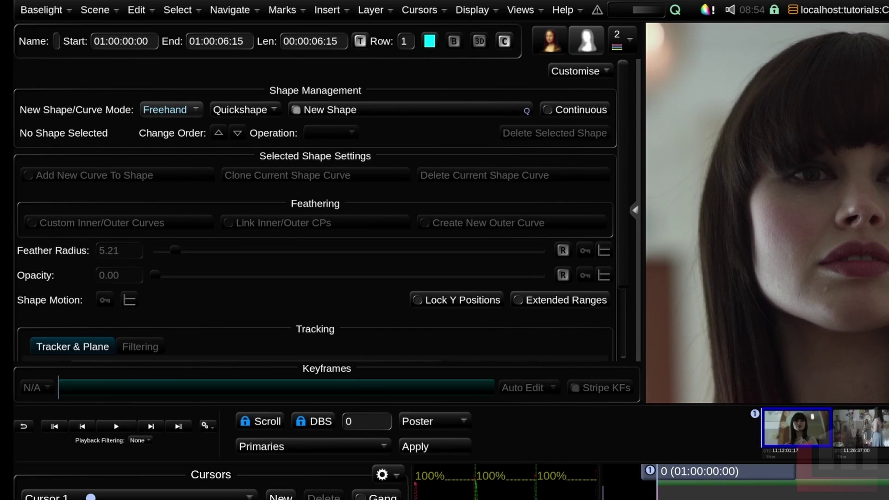
Draw a closed Freehand shape around the woman's face, from her fringe down to her chin.
{"action": "left_click", "coordinate": [171, 110]}
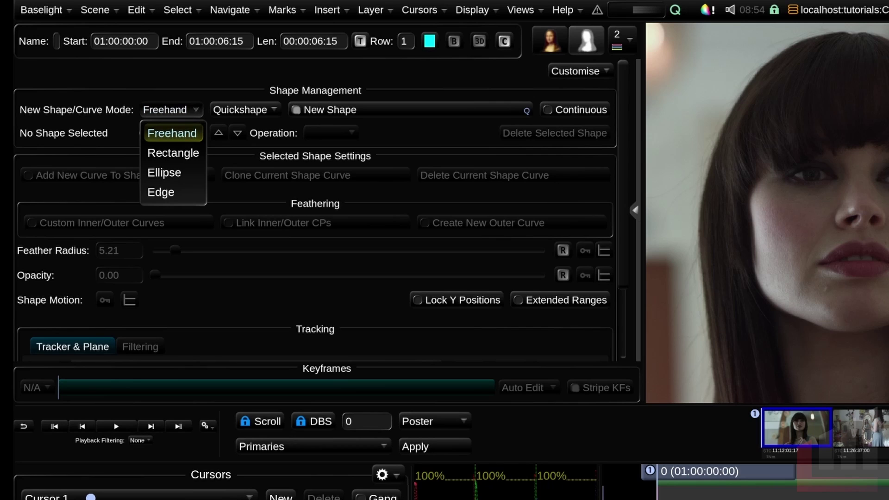
{"action": "left_click", "coordinate": [172, 134]}
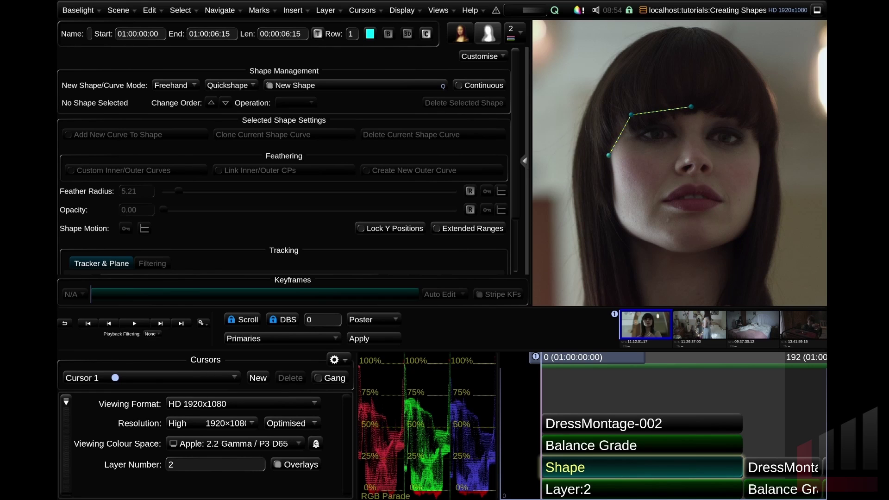
{"action": "left_click", "coordinate": [608, 155]}
{"action": "left_click_drag", "start_coordinate": [615, 216], "coordinate": [628, 236]}
{"action": "left_click_drag", "start_coordinate": [677, 253], "coordinate": [716, 257]}
{"action": "left_click", "coordinate": [751, 213]}
{"action": "left_click_drag", "start_coordinate": [752, 210], "coordinate": [758, 187]}
{"action": "left_click_drag", "start_coordinate": [758, 137], "coordinate": [744, 117]}
{"action": "left_click", "coordinate": [704, 102]}
{"action": "left_click", "coordinate": [713, 109]}
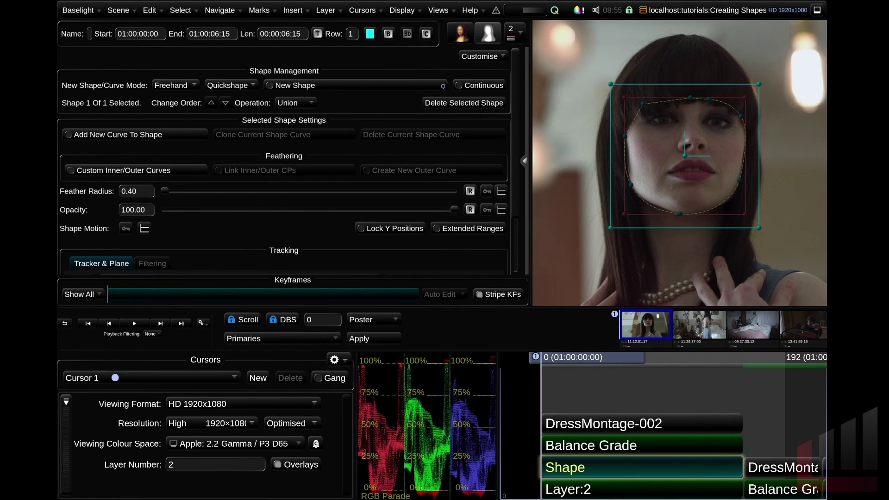
Scale the face shape up and back to face size with its outer transform box, and rotate it slightly counter-clockwise.
{"action": "left_click", "coordinate": [690, 98]}
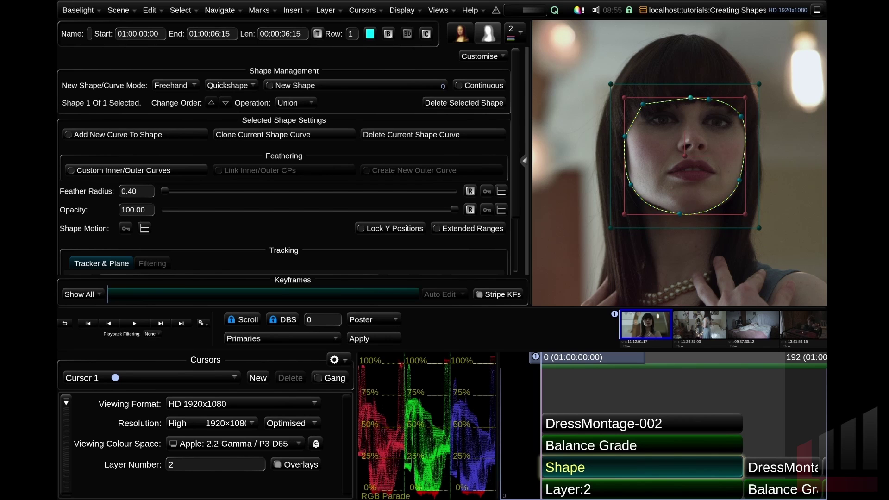
{"action": "left_click", "coordinate": [759, 156]}
{"action": "mouse_move", "coordinate": [758, 228]}
{"action": "left_mouse_down"}
{"action": "mouse_move", "coordinate": [790, 266]}
{"action": "mouse_move", "coordinate": [767, 240]}
{"action": "left_mouse_up"}
{"action": "mouse_move", "coordinate": [768, 71]}
{"action": "left_mouse_down"}
{"action": "mouse_move", "coordinate": [788, 88]}
{"action": "mouse_move", "coordinate": [772, 70]}
{"action": "left_mouse_up"}
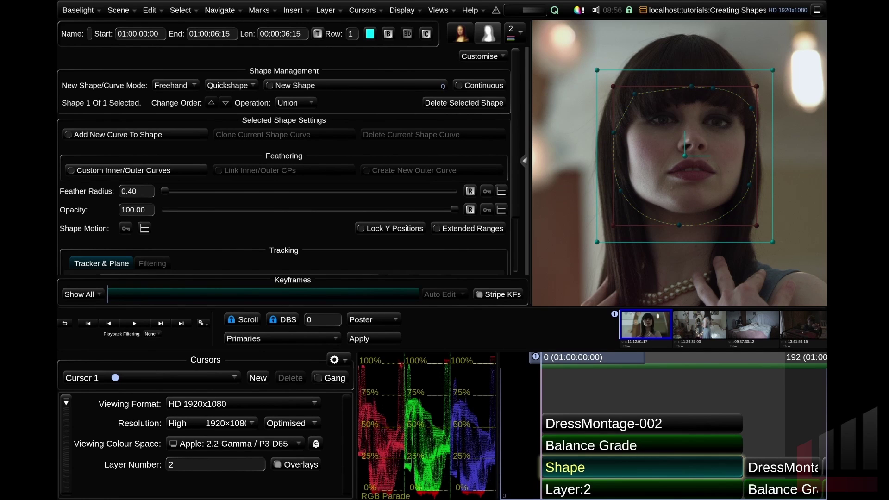
{"action": "left_click_drag", "start_coordinate": [773, 70], "coordinate": [739, 103]}
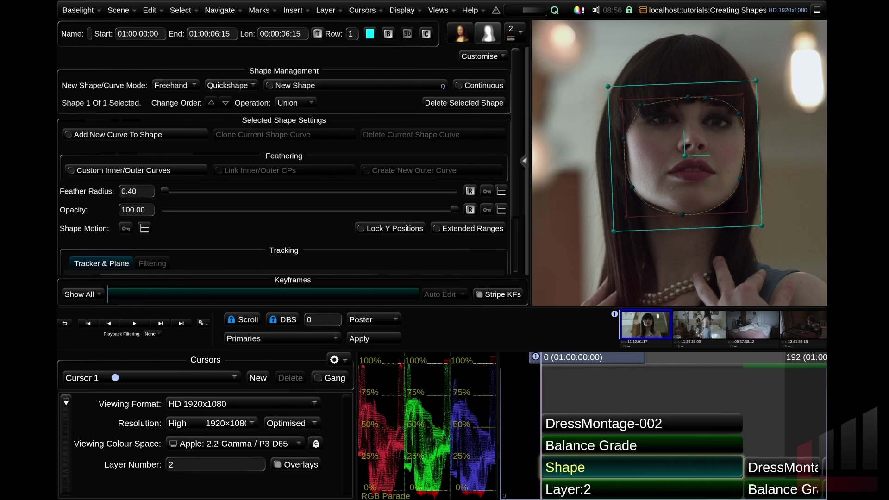
Add two control points to the face curve, at its right cheek side and lower-right jaw, and pull both outward.
{"action": "left_click", "coordinate": [688, 97]}
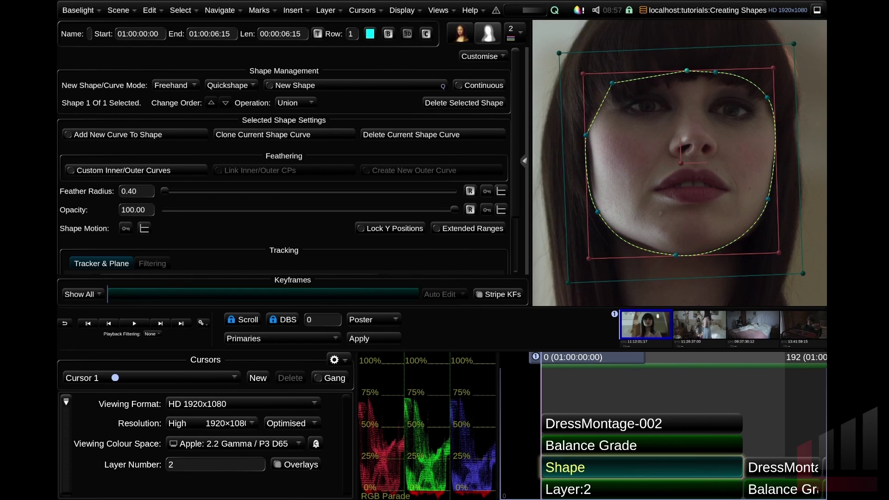
{"action": "double_click", "coordinate": [774, 144]}
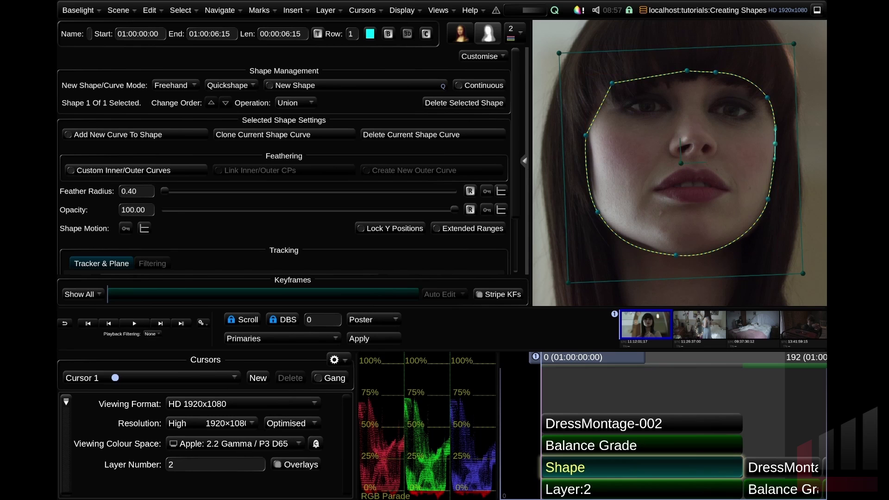
{"action": "left_click_drag", "start_coordinate": [775, 143], "coordinate": [805, 175]}
{"action": "double_click", "coordinate": [740, 237]}
{"action": "left_click_drag", "start_coordinate": [741, 237], "coordinate": [794, 277]}
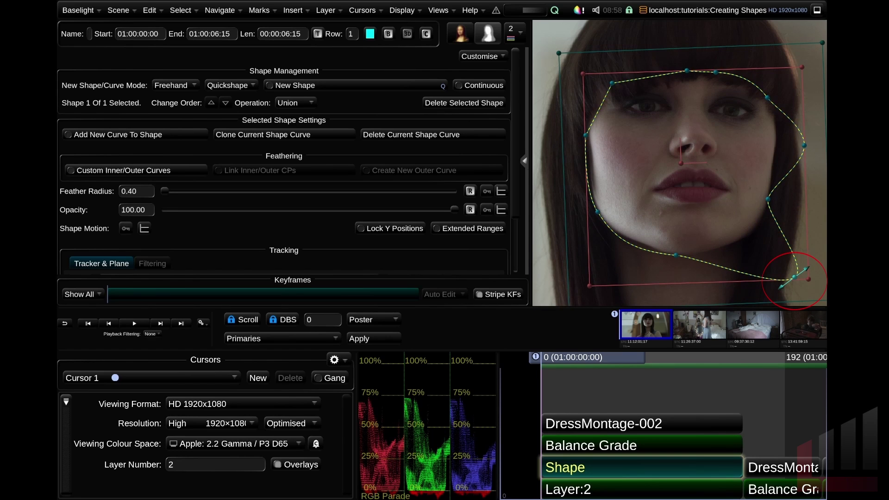
Delete the two control points pulled outward at the cheek and jaw of the face curve.
{"action": "key", "text": "Delete"}
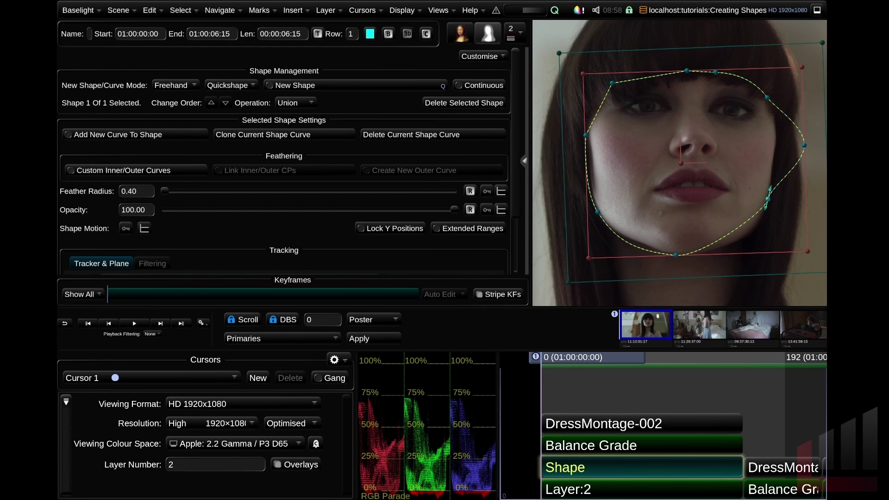
{"action": "left_click", "coordinate": [804, 145]}
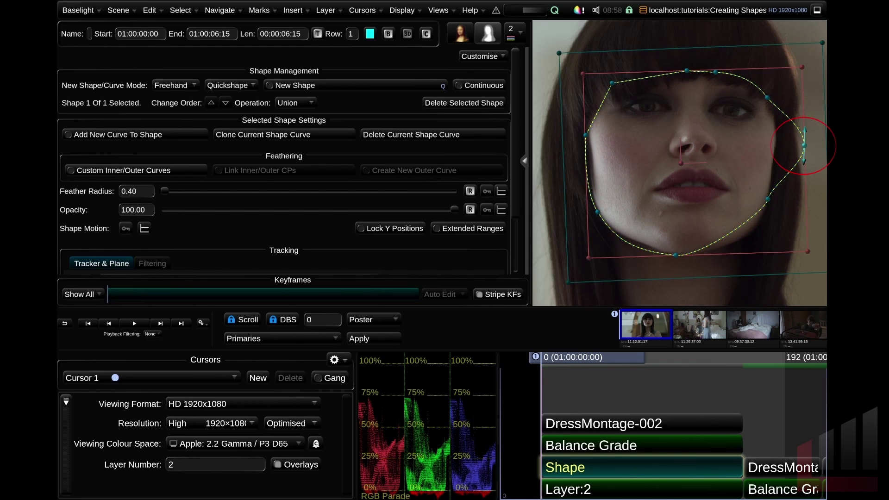
{"action": "key", "text": "Delete"}
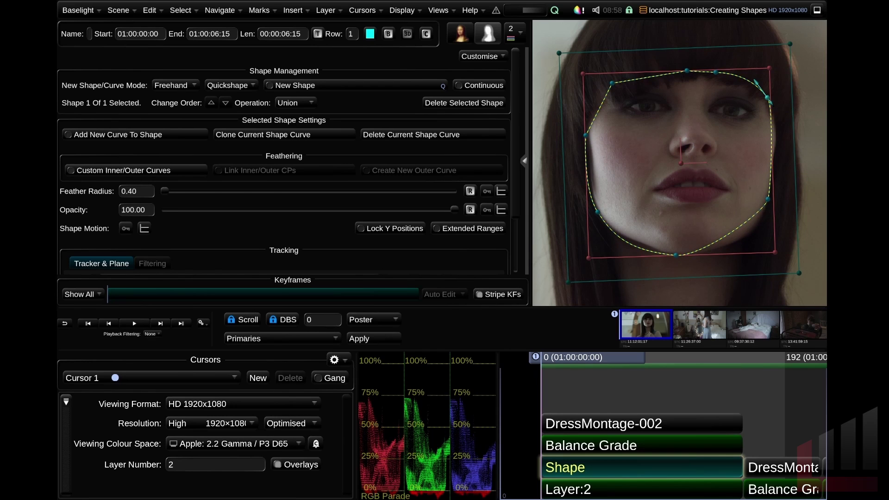
Adjust the tangent handles of the face curve's upper-right and upper-left control points to round both corners.
{"action": "left_click_drag", "start_coordinate": [771, 104], "coordinate": [763, 136]}
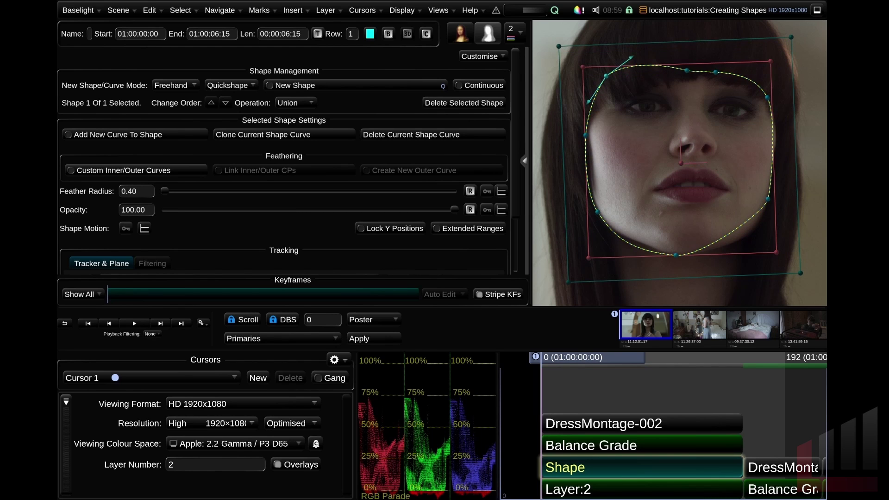
{"action": "mouse_move", "coordinate": [588, 102]}
{"action": "left_mouse_down"}
{"action": "mouse_move", "coordinate": [558, 92]}
{"action": "mouse_move", "coordinate": [586, 101]}
{"action": "left_mouse_up"}
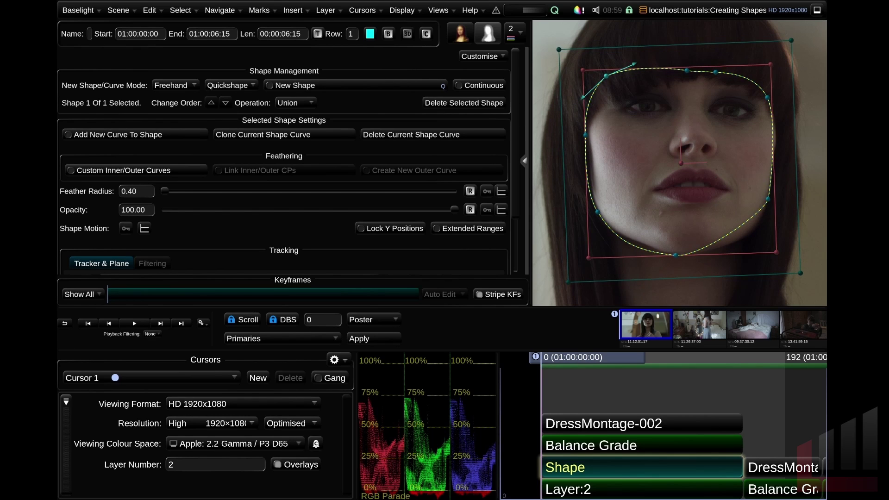
Move the face curve's two fringe points and upper-right point as a group, and shift the three jaw and chin points together.
{"action": "left_click", "coordinate": [715, 72]}
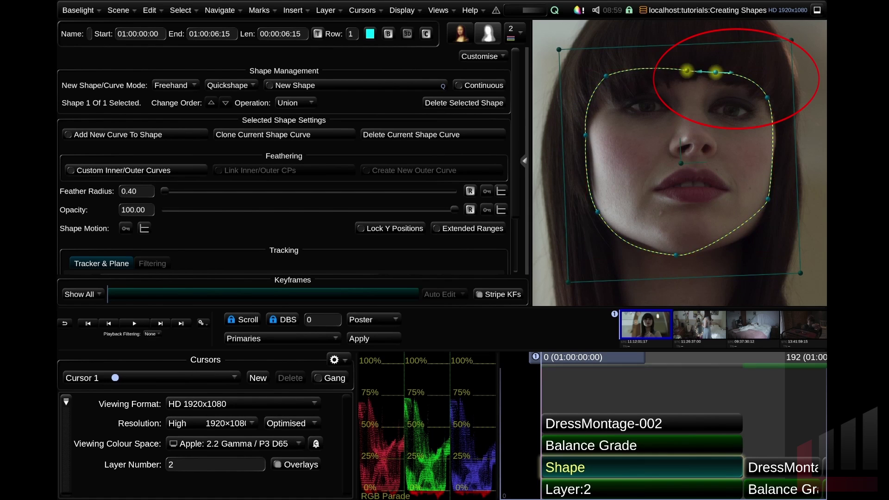
{"action": "mouse_move", "coordinate": [767, 98]}
{"action": "left_mouse_down"}
{"action": "mouse_move", "coordinate": [784, 79]}
{"action": "mouse_move", "coordinate": [763, 123]}
{"action": "mouse_move", "coordinate": [788, 58]}
{"action": "mouse_move", "coordinate": [771, 103]}
{"action": "left_mouse_up"}
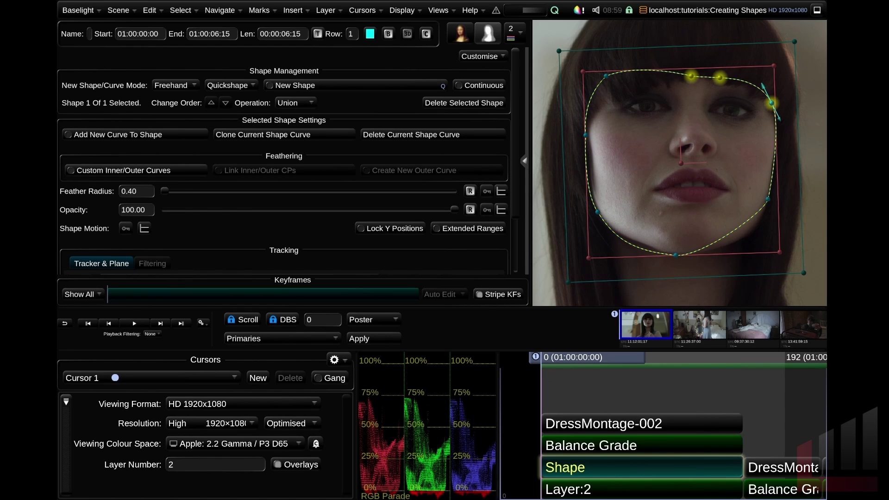
{"action": "left_click_drag", "start_coordinate": [793, 300], "coordinate": [572, 169]}
{"action": "left_click_drag", "start_coordinate": [676, 255], "coordinate": [684, 278]}
{"action": "left_click_drag", "start_coordinate": [776, 222], "coordinate": [775, 201]}
{"action": "left_click_drag", "start_coordinate": [683, 258], "coordinate": [682, 252]}
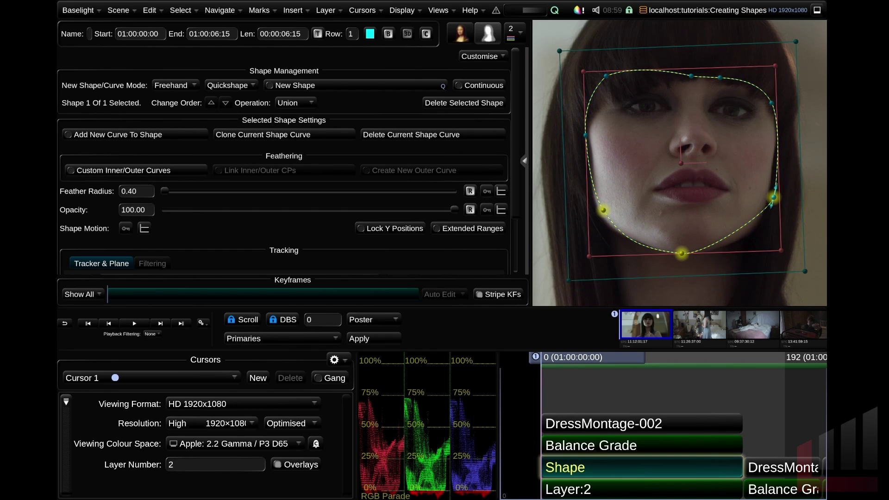
Select the whole freehand face shape by its outer transform box and delete it.
{"action": "left_click", "coordinate": [772, 103]}
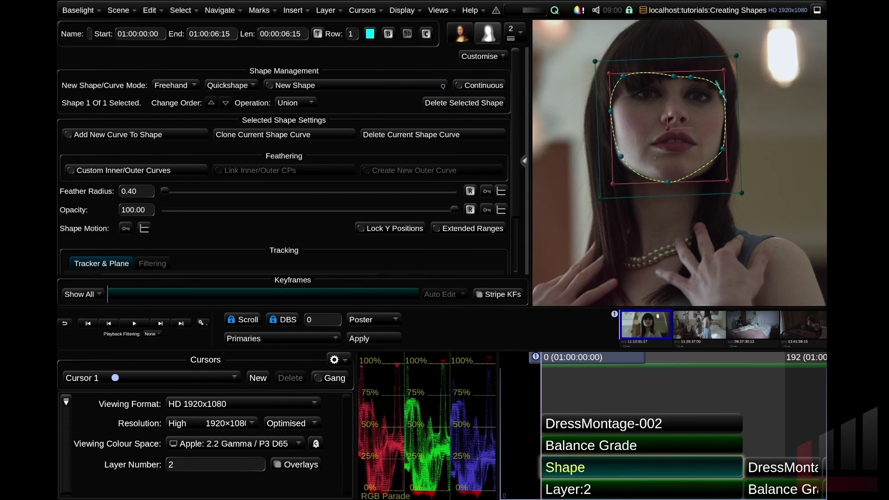
{"action": "left_click_drag", "start_coordinate": [679, 163], "coordinate": [685, 182]}
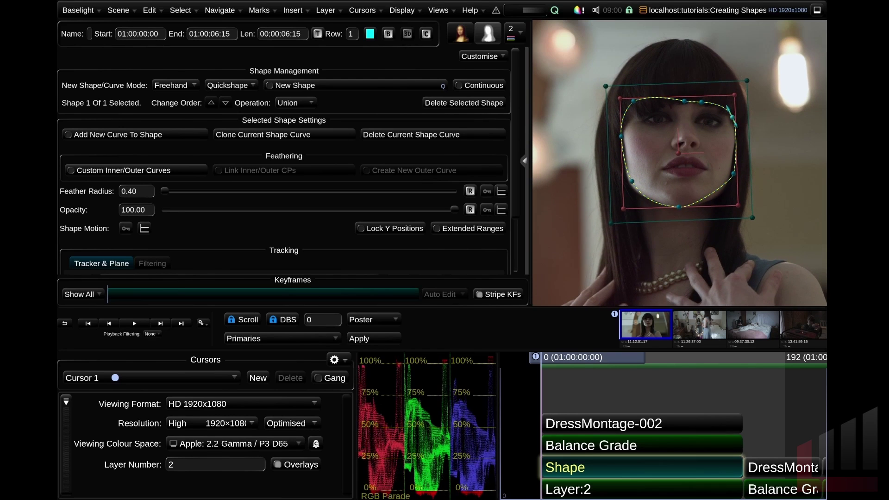
{"action": "left_click", "coordinate": [747, 81]}
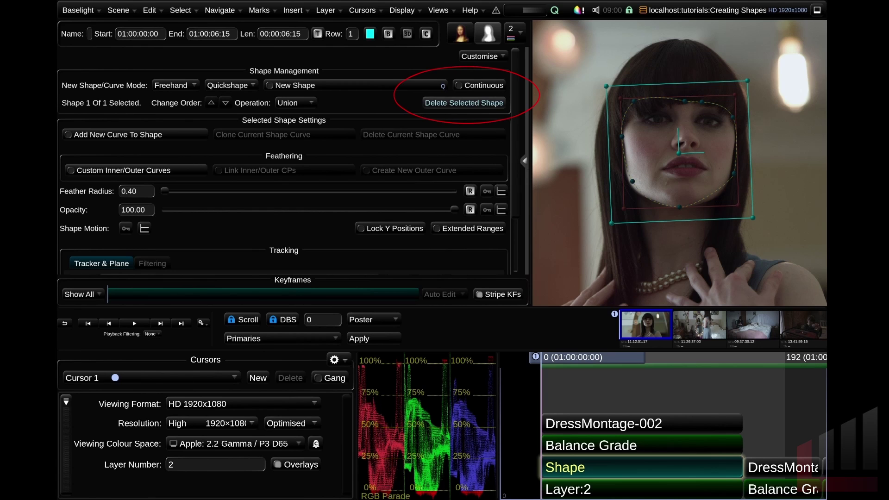
{"action": "left_click", "coordinate": [464, 102]}
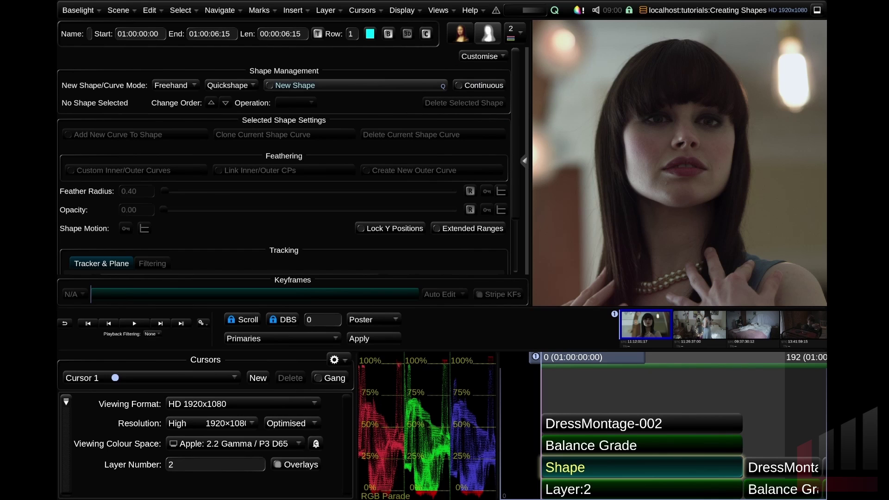
Create a Vignette quickshape and scale it down with its outer transform box to cover the woman's face.
{"action": "left_click", "coordinate": [324, 86]}
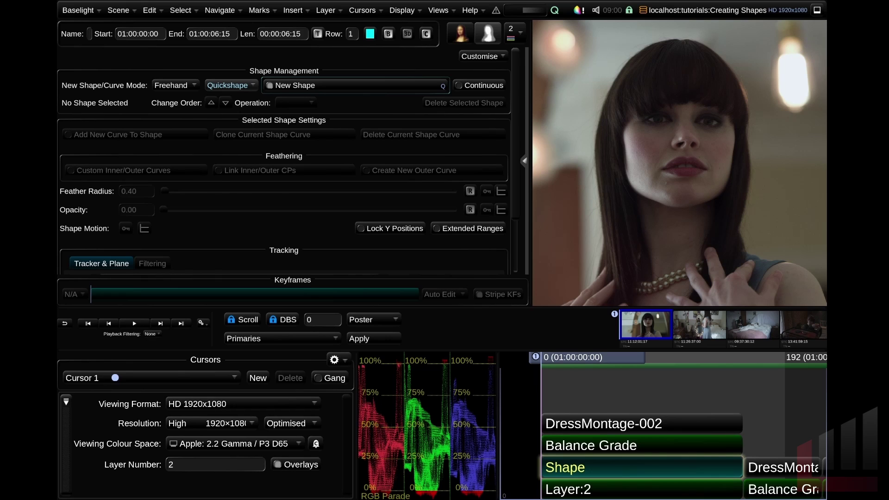
{"action": "left_click", "coordinate": [231, 85]}
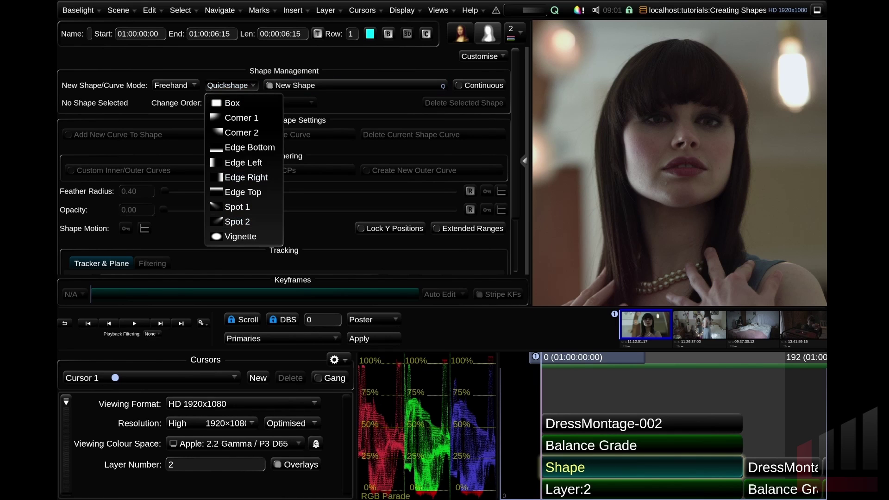
{"action": "left_click", "coordinate": [240, 237]}
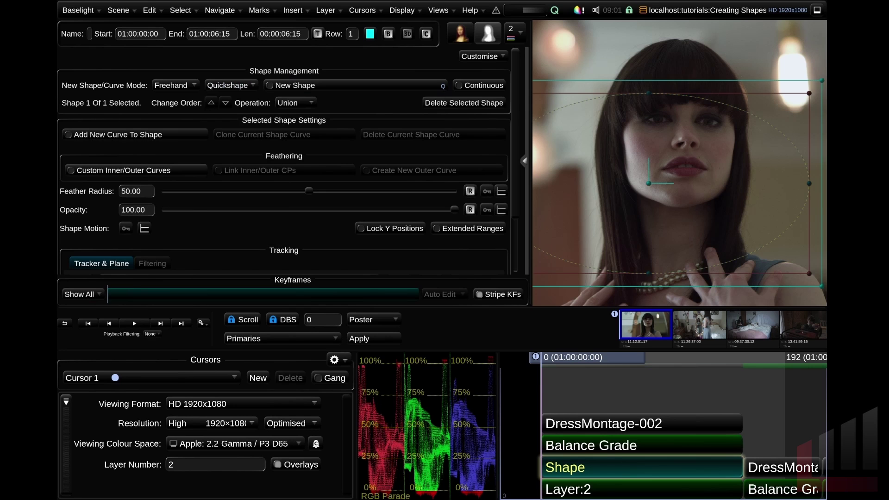
{"action": "scroll", "coordinate": [770, 179], "scroll_direction": "down", "scroll_amount": 5}
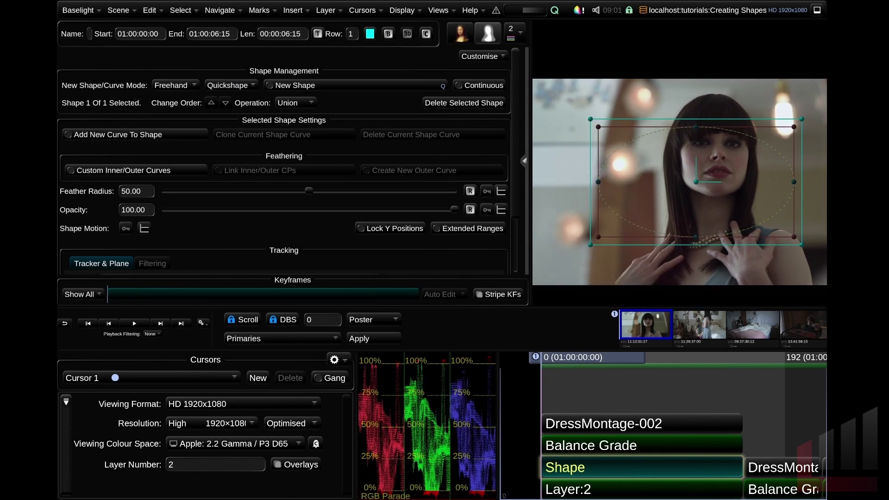
{"action": "left_click_drag", "start_coordinate": [802, 118], "coordinate": [740, 121]}
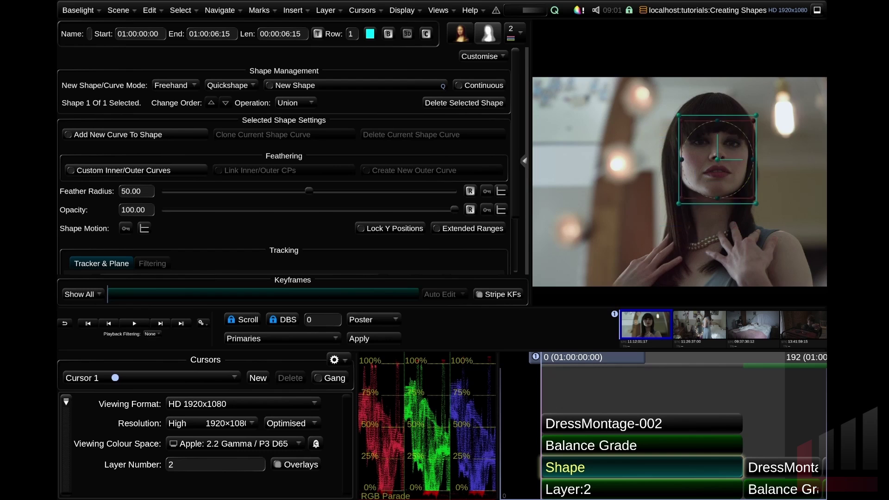
Adjust the vignette's individual control points so the curve follows the outline of the woman's face.
{"action": "scroll", "coordinate": [730, 173], "scroll_direction": "up", "scroll_amount": 5}
{"action": "left_click_drag", "start_coordinate": [691, 67], "coordinate": [699, 90]}
{"action": "mouse_move", "coordinate": [769, 151]}
{"action": "left_mouse_down"}
{"action": "mouse_move", "coordinate": [786, 152]}
{"action": "mouse_move", "coordinate": [771, 160]}
{"action": "left_mouse_up"}
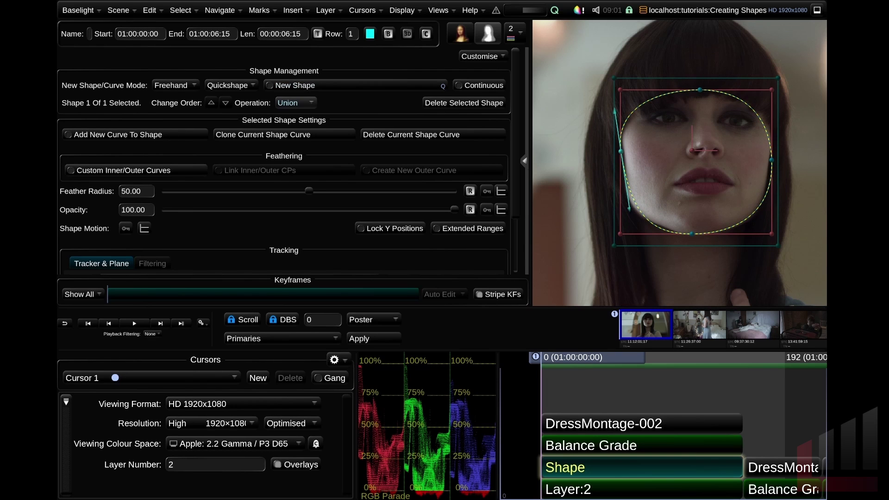
Enlarge the image viewer, fit the full frame in it, and compare the black-and-white layer matte with the green matte overlay.
{"action": "left_click_drag", "start_coordinate": [530, 162], "coordinate": [438, 162]}
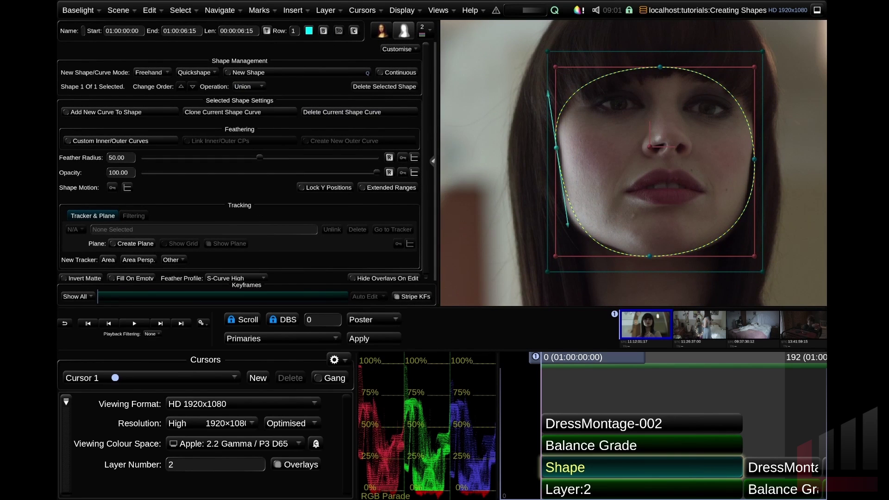
{"action": "key", "text": "Home"}
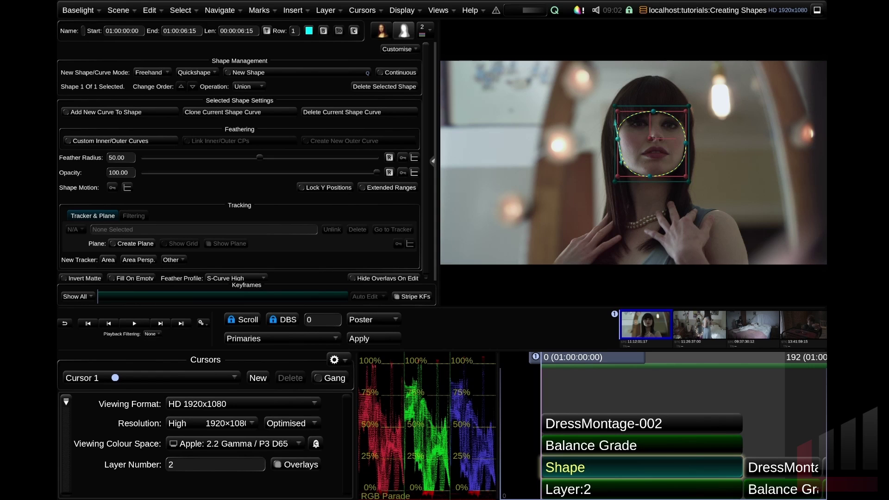
{"action": "key", "text": "m"}
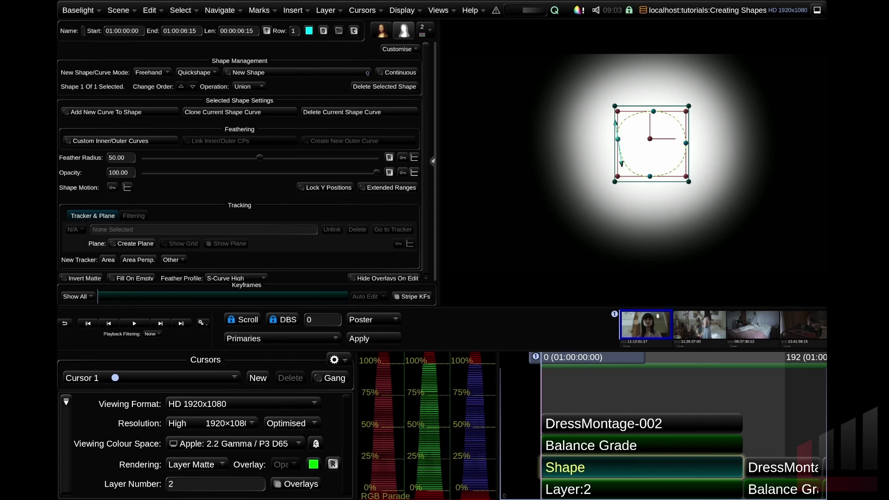
{"action": "key", "text": "m"}
{"action": "key", "text": "m"}
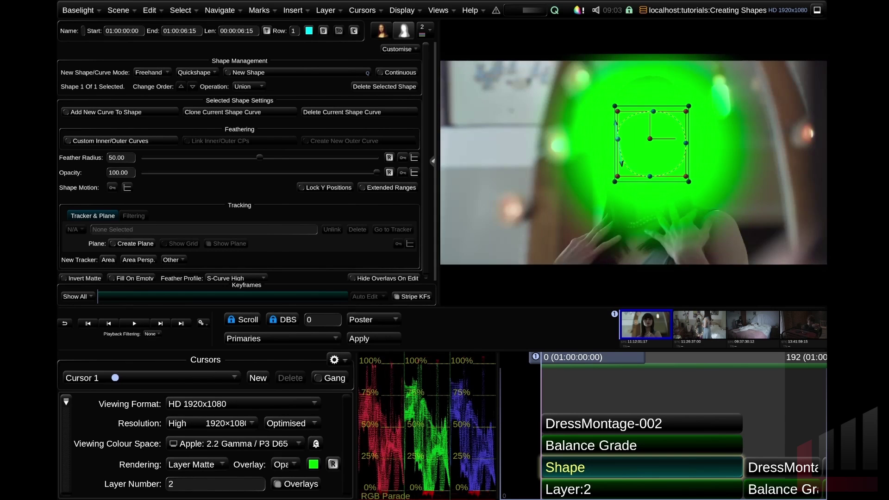
{"action": "key", "text": "m"}
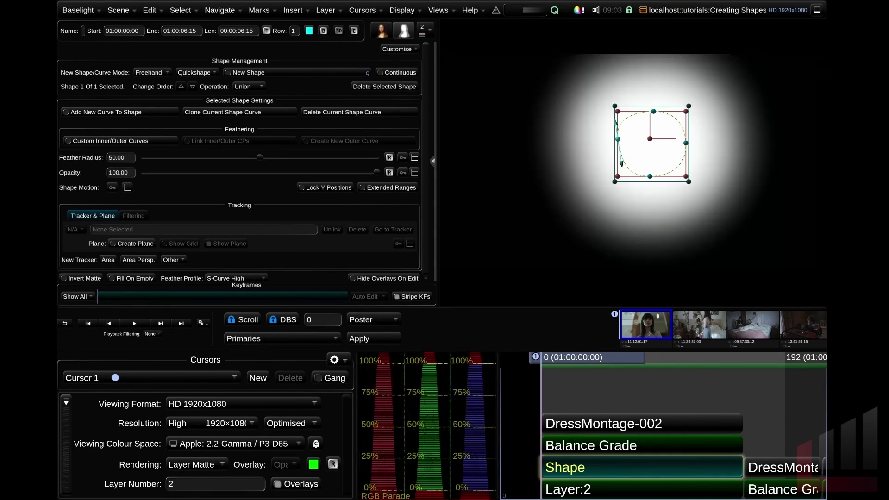
{"action": "key", "text": "m"}
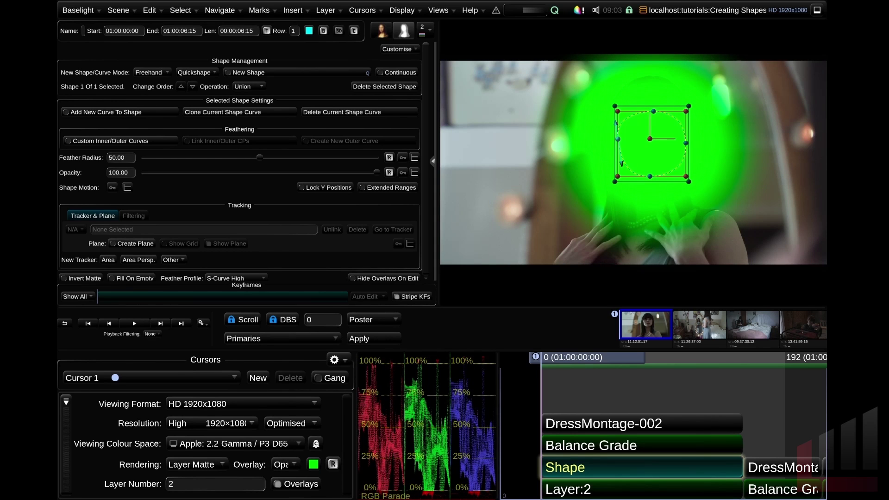
Widen the cursor settings area and cycle through the matte rendering modes, ending on To Row Cursor.
{"action": "left_click_drag", "start_coordinate": [356, 425], "coordinate": [429, 425]}
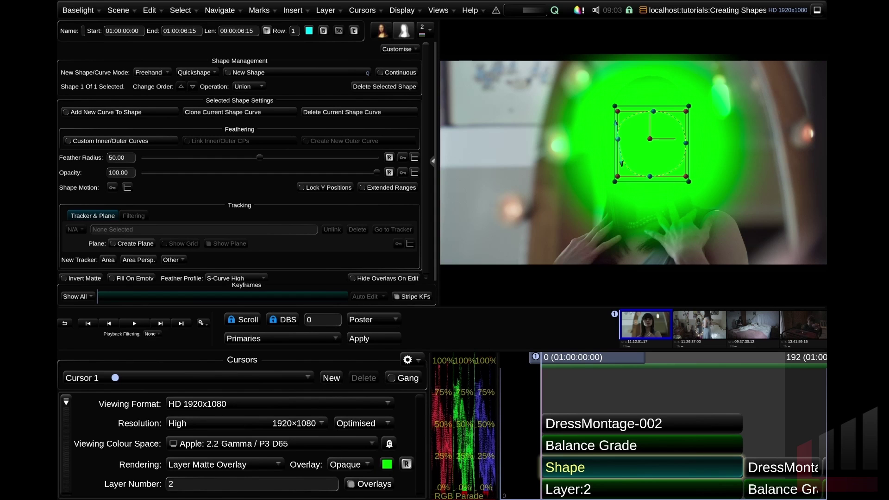
{"action": "key", "text": "m"}
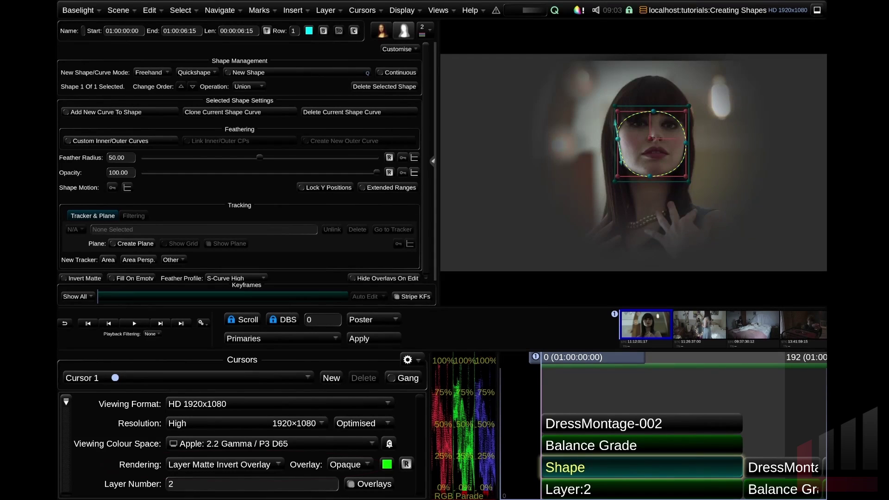
{"action": "key", "text": "m"}
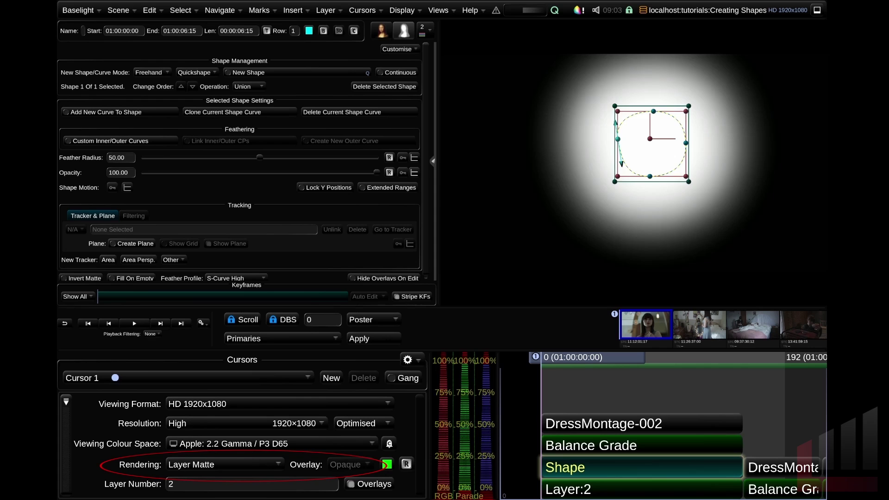
{"action": "key", "text": "m"}
{"action": "key", "text": "m"}
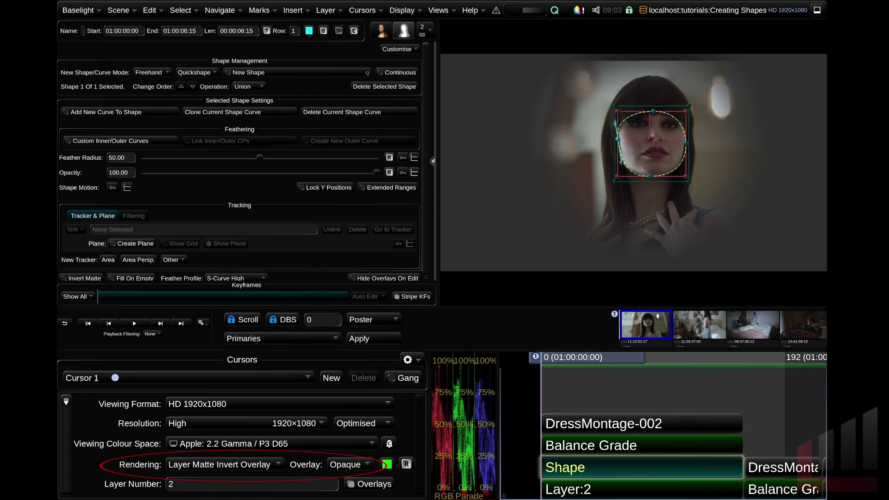
{"action": "key", "text": "m"}
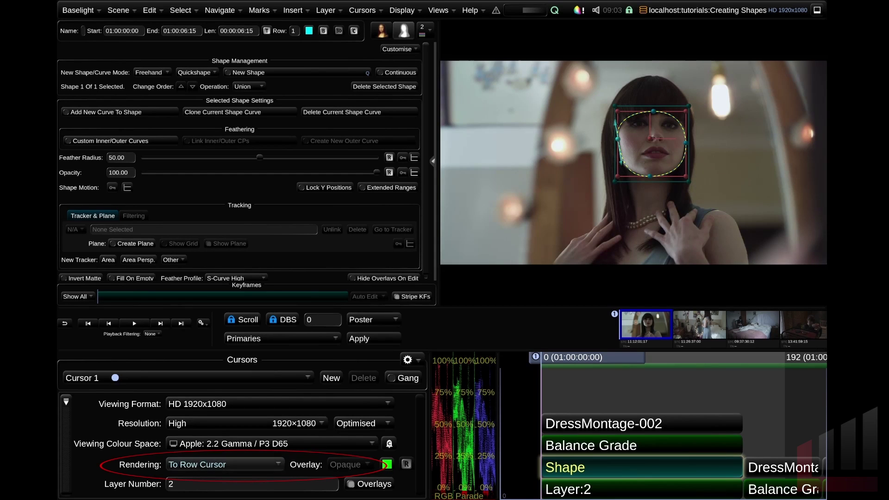
Switch the cursor rendering through Layer Matte Invert Overlay and To Row Cursor, ending on Layer Matte Overlay.
{"action": "left_click", "coordinate": [225, 465]}
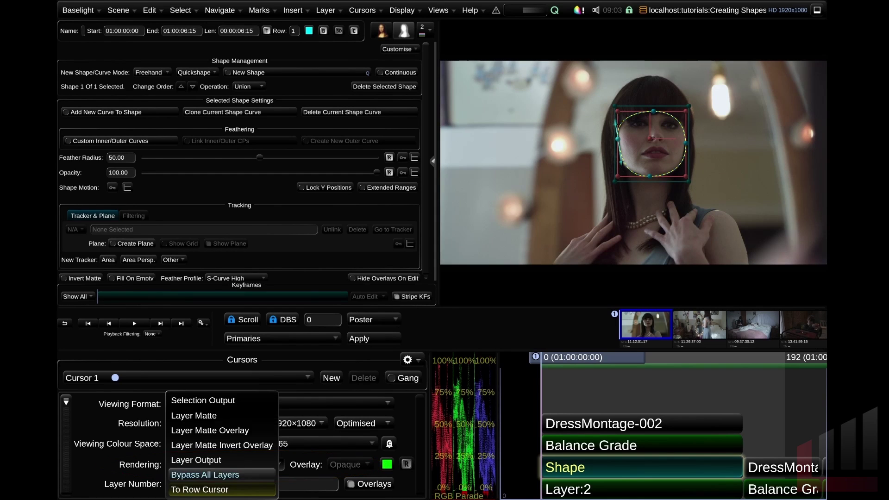
{"action": "left_click", "coordinate": [222, 445]}
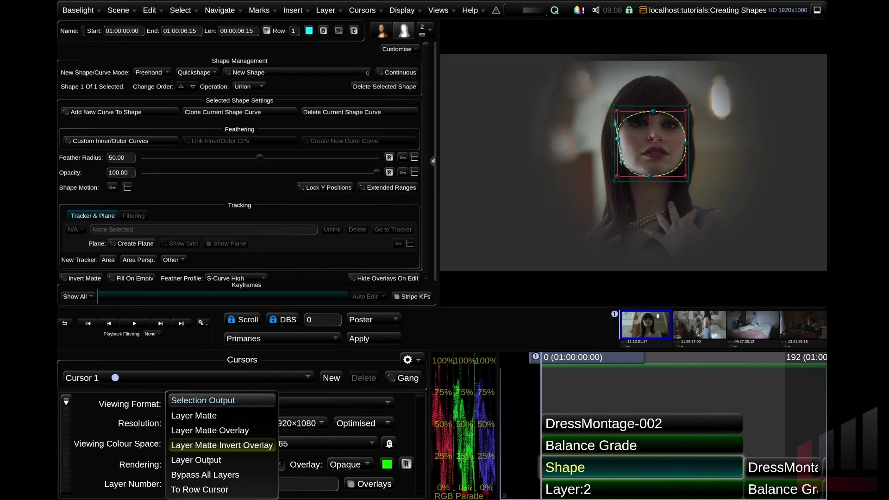
{"action": "left_click", "coordinate": [199, 489]}
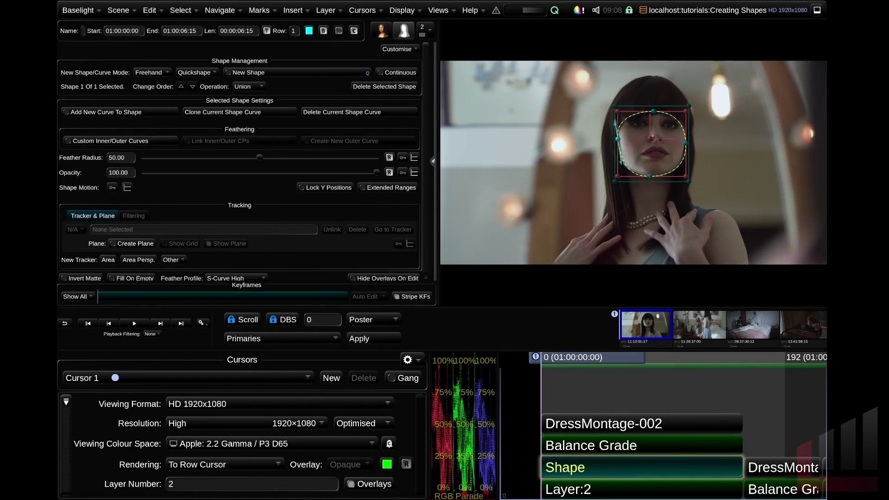
{"action": "key", "text": "m"}
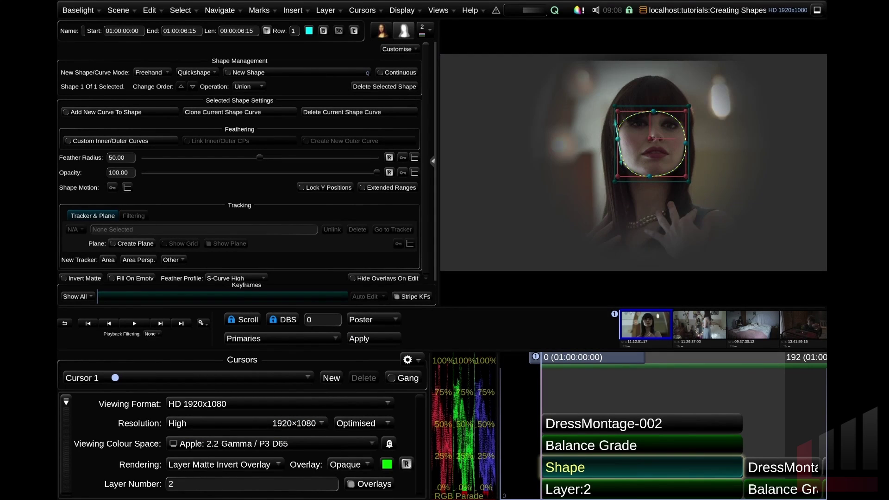
{"action": "key", "text": "m"}
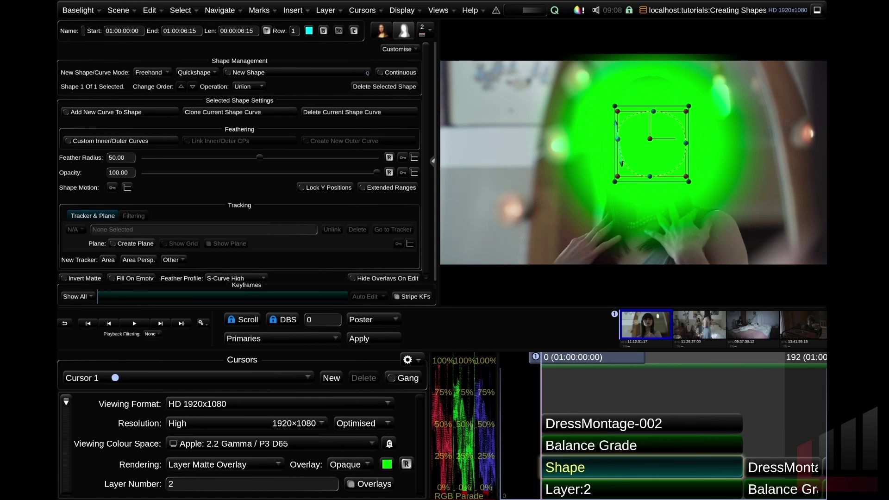
Give the shape settings more room and reduce the vignette's feather radius to 6.21.
{"action": "left_click_drag", "start_coordinate": [438, 162], "coordinate": [492, 162]}
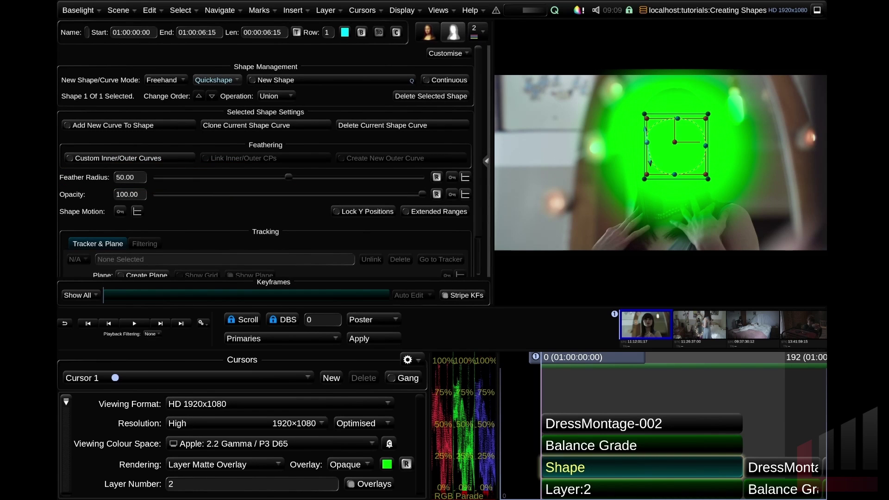
{"action": "left_click_drag", "start_coordinate": [289, 177], "coordinate": [172, 176]}
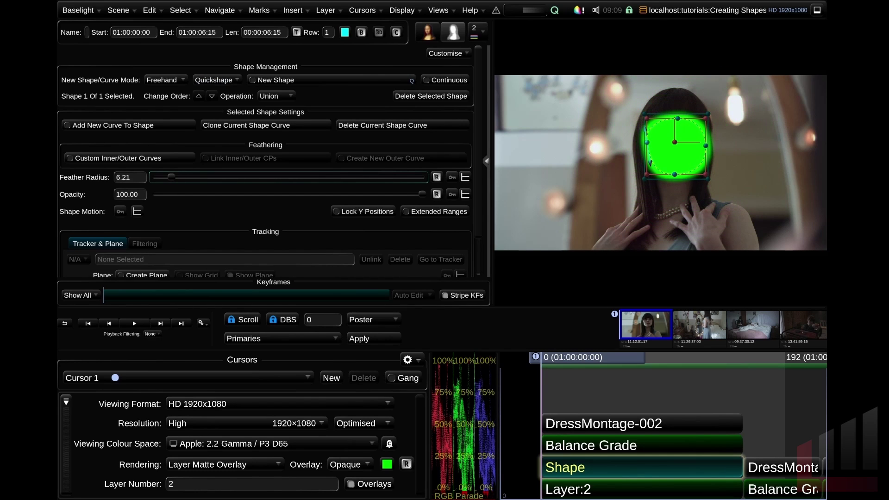
Set the vignette's feather radius to 49.81 while inspecting the matte overlay around the face.
{"action": "scroll", "coordinate": [676, 110], "scroll_direction": "up", "scroll_amount": 6}
{"action": "left_click_drag", "start_coordinate": [676, 110], "coordinate": [676, 75]}
{"action": "mouse_move", "coordinate": [422, 194]}
{"action": "left_mouse_down"}
{"action": "mouse_move", "coordinate": [240, 194]}
{"action": "mouse_move", "coordinate": [422, 193]}
{"action": "left_mouse_up"}
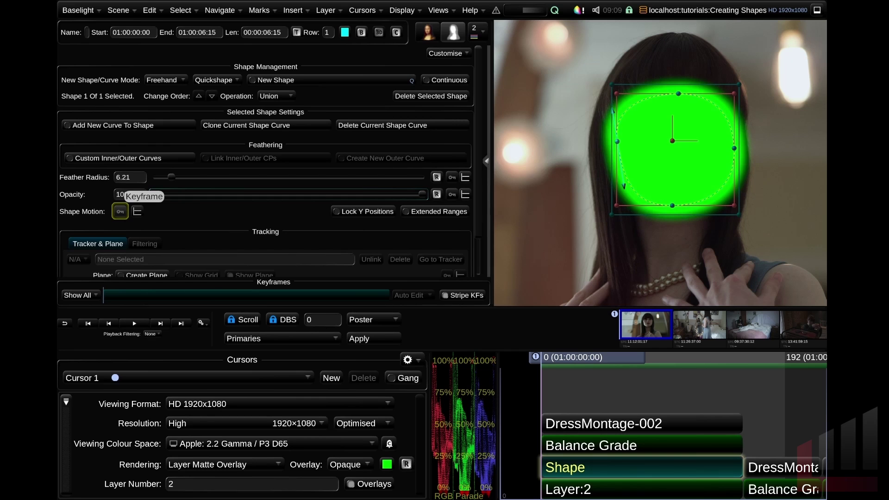
{"action": "left_click_drag", "start_coordinate": [172, 177], "coordinate": [288, 177]}
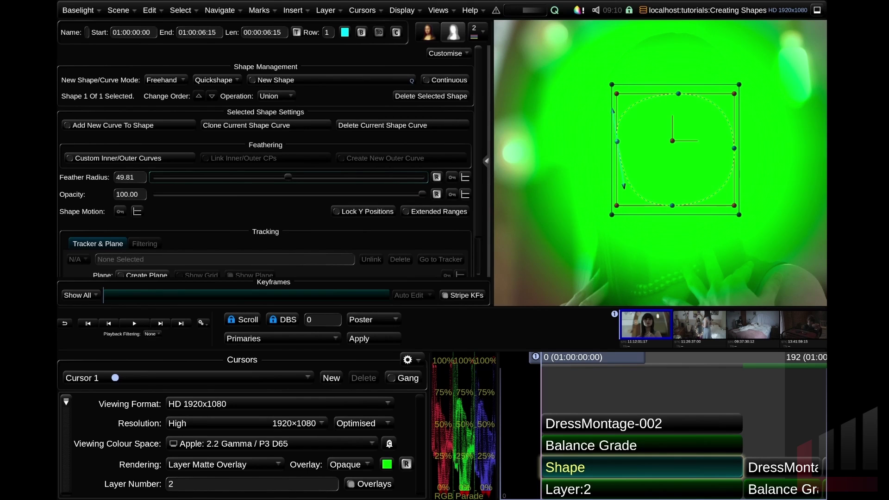
Reduce the vignette's feather radius to 9.25 and restore the Matte Operators beside the shape settings.
{"action": "left_click_drag", "start_coordinate": [288, 177], "coordinate": [234, 177]}
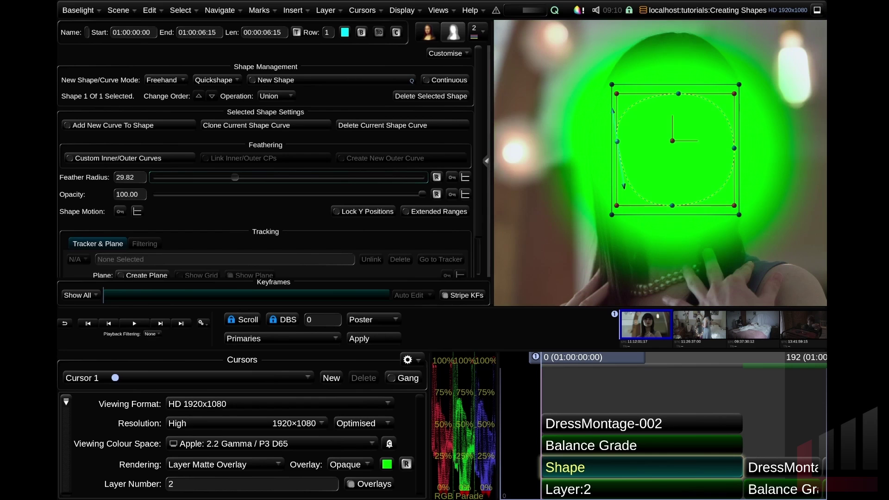
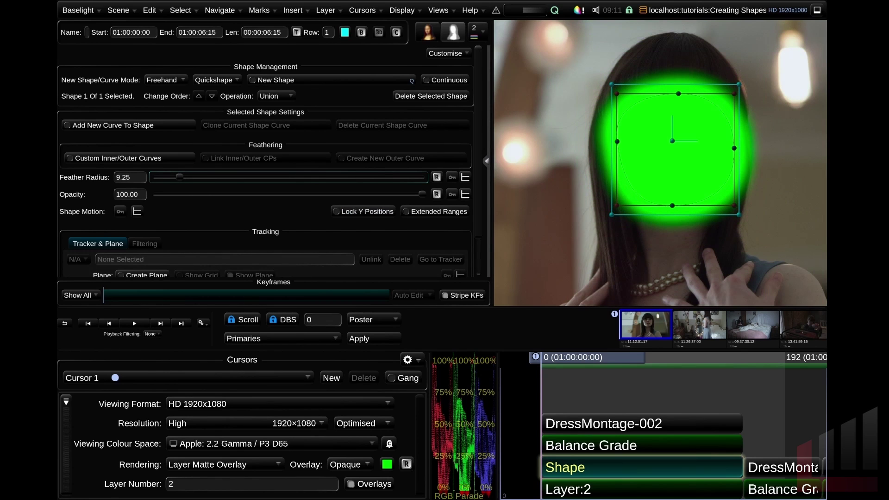
{"action": "left_click", "coordinate": [486, 161]}
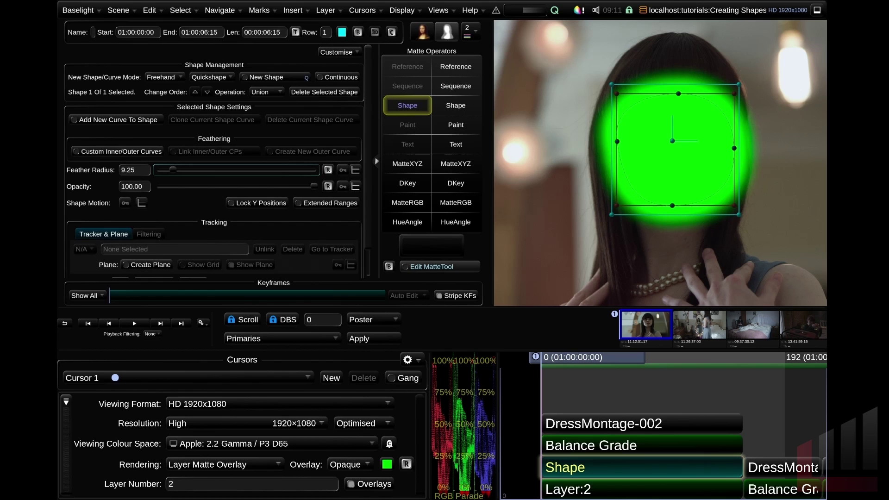
Add a MatteTool to the face shape matte, review its operations, and set Blur Radius X and Y to 55.86.
{"action": "left_click", "coordinate": [432, 266]}
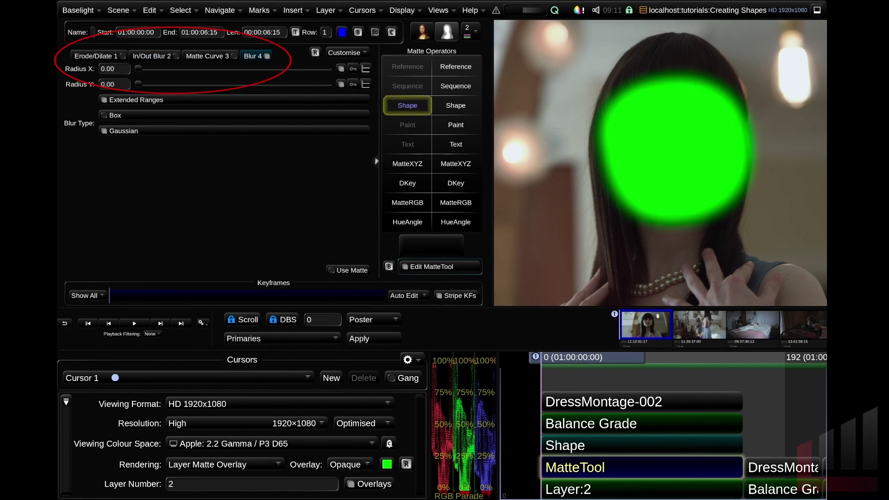
{"action": "left_click", "coordinate": [96, 56]}
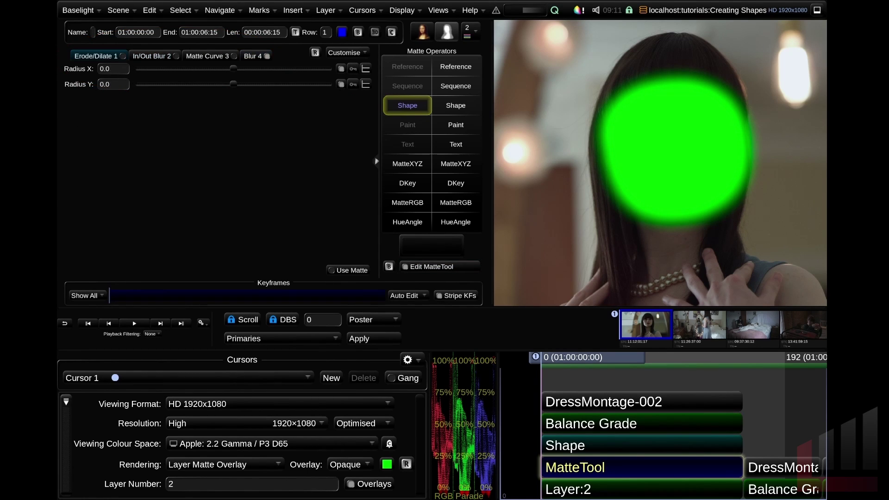
{"action": "left_click", "coordinate": [152, 56]}
{"action": "left_click", "coordinate": [207, 56]}
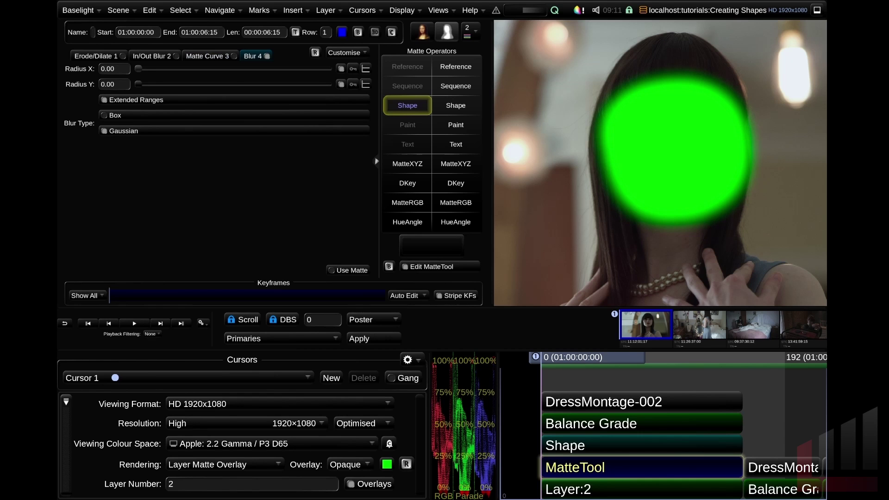
{"action": "left_click_drag", "start_coordinate": [138, 69], "coordinate": [160, 69]}
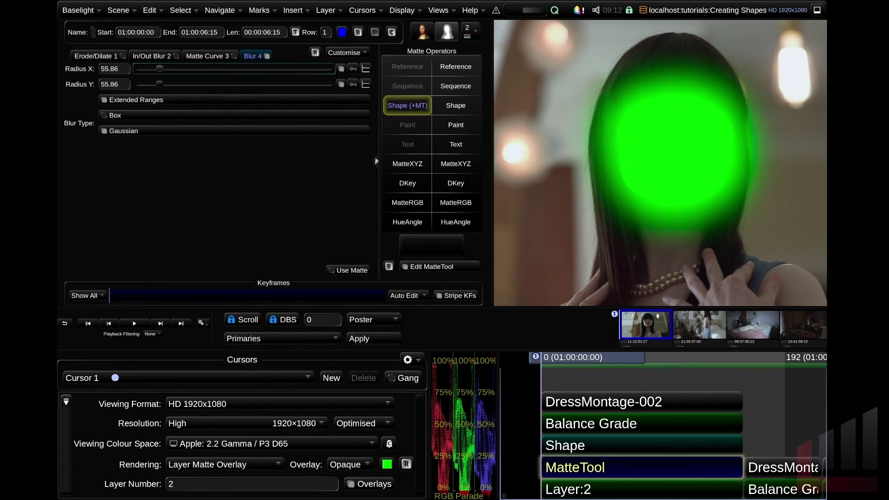
Hide the matte overlay, raise Layer 2's inside Base Grade Balance exposure to 1.230, and compare the shot with the layer bypassed.
{"action": "left_click", "coordinate": [641, 490]}
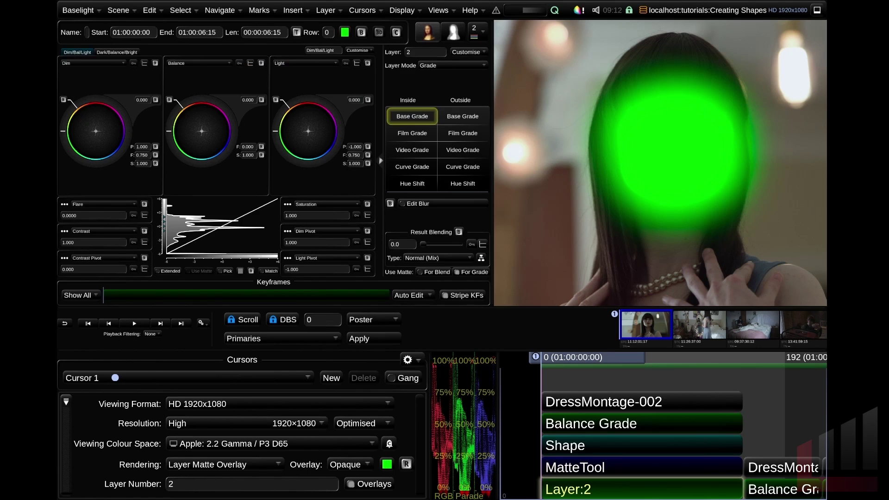
{"action": "key", "text": "m"}
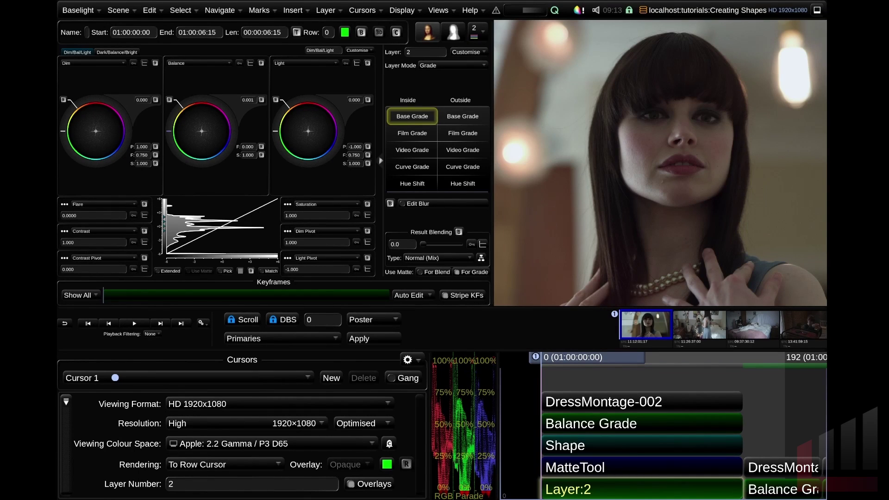
{"action": "left_click_drag", "start_coordinate": [169, 131], "coordinate": [171, 118]}
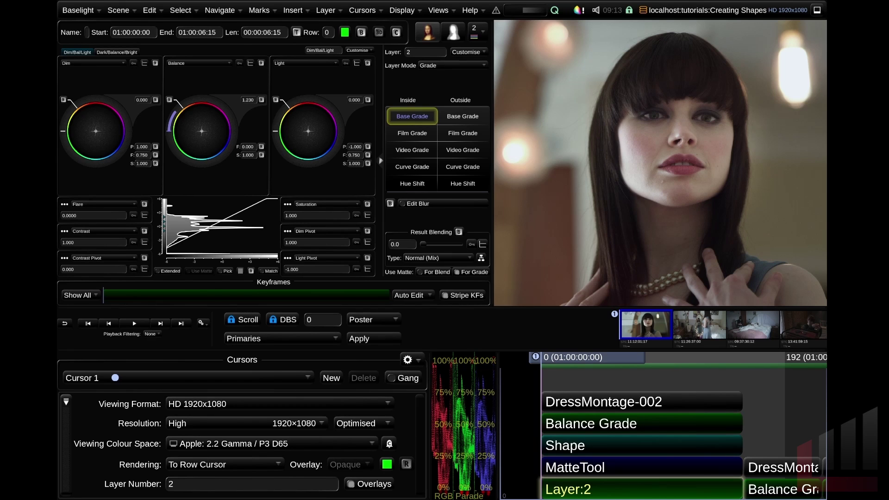
{"action": "key", "text": "b"}
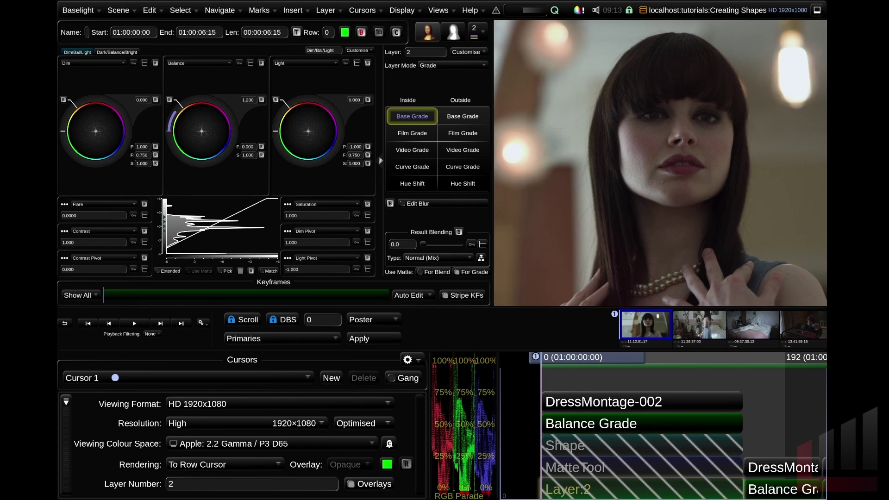
{"action": "key", "text": "b"}
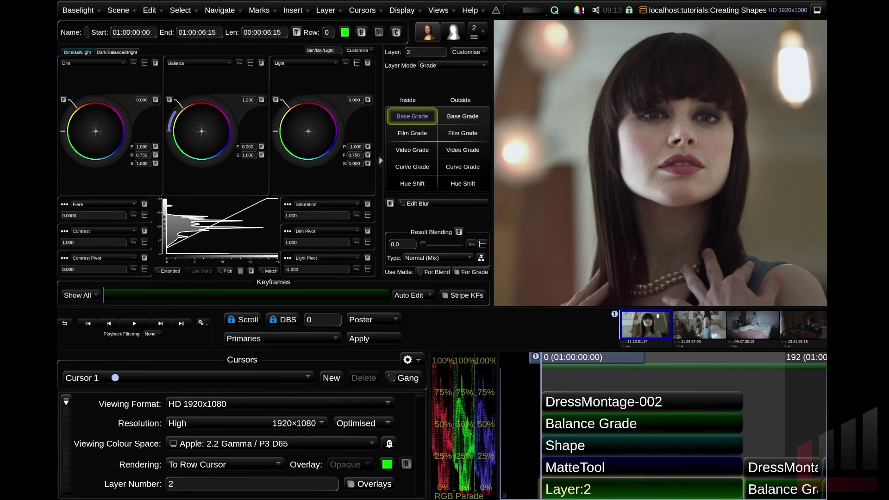
Fit the whole image in view and darken the surroundings with an outside Base Grade Balance exposure of -2.209.
{"action": "key", "text": "Home"}
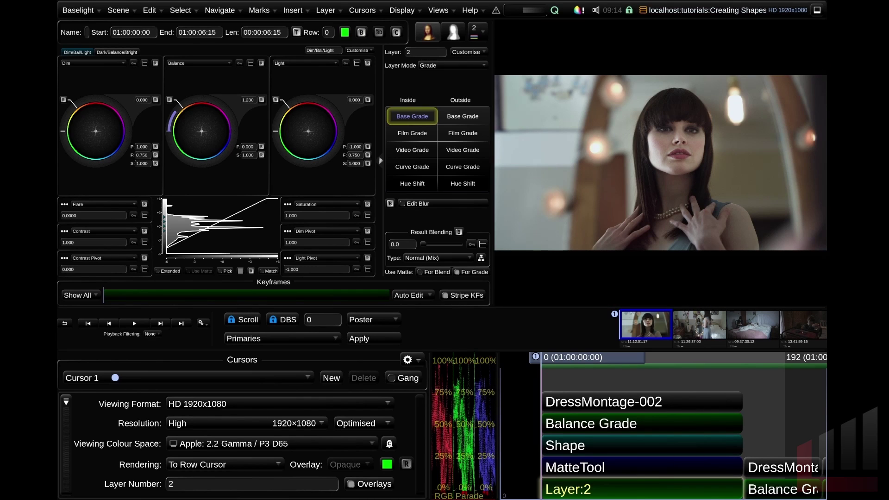
{"action": "left_click", "coordinate": [462, 116]}
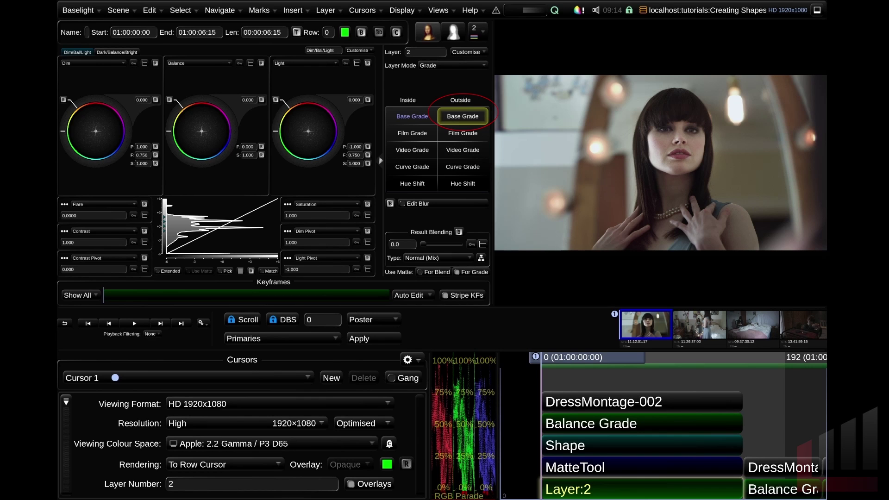
{"action": "left_click_drag", "start_coordinate": [168, 131], "coordinate": [188, 161]}
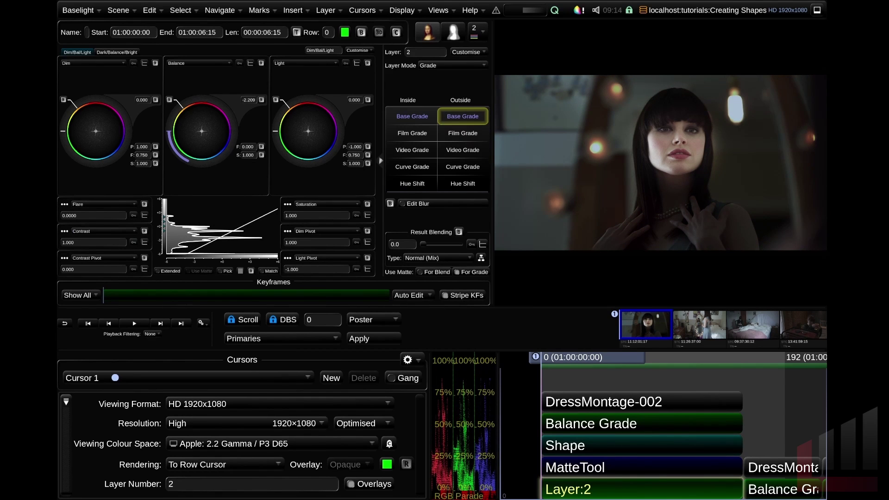
{"action": "left_click", "coordinate": [412, 116]}
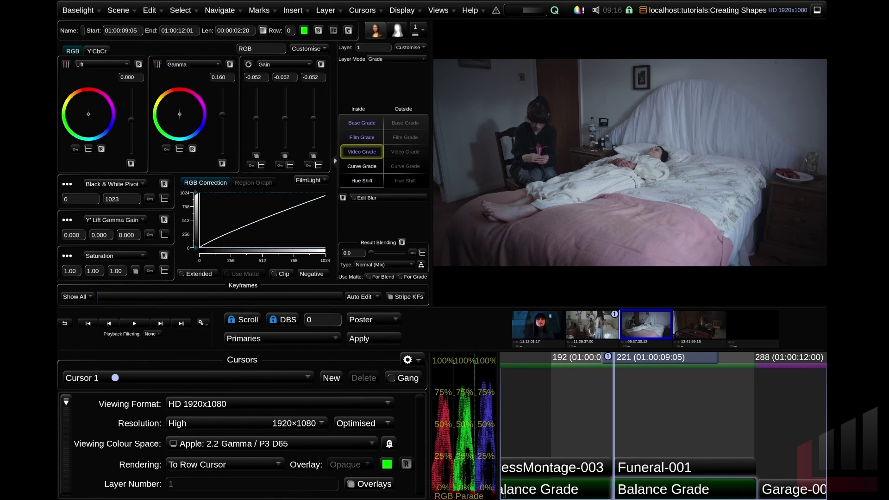
Add a second grade layer to Funeral-001 with a Shape matte and place a Vignette quickshape in it.
{"action": "left_click", "coordinate": [679, 489]}
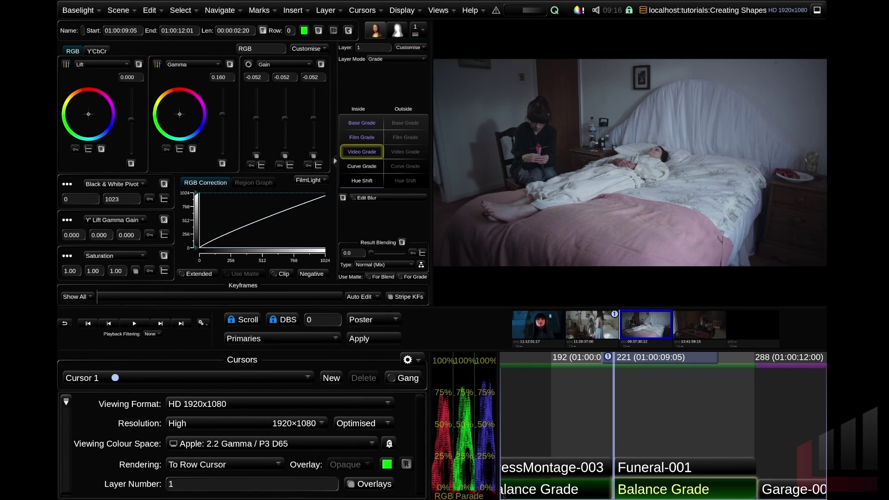
{"action": "key", "text": "p"}
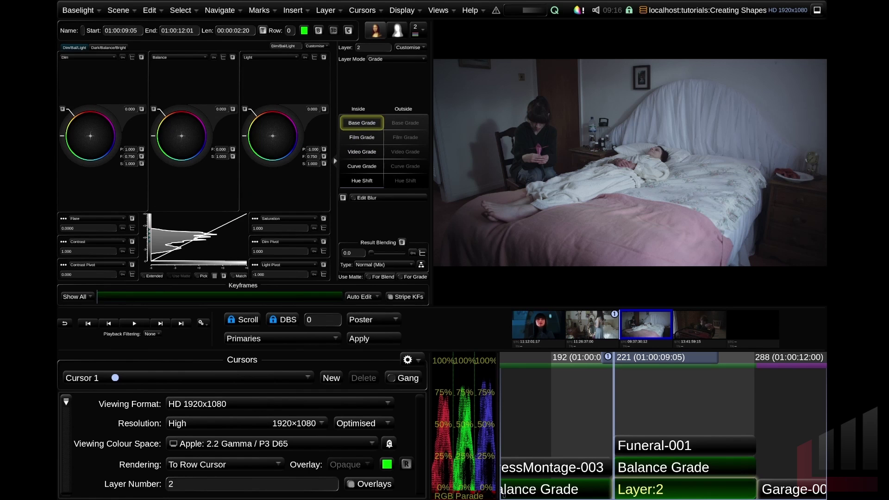
{"action": "key", "text": "s"}
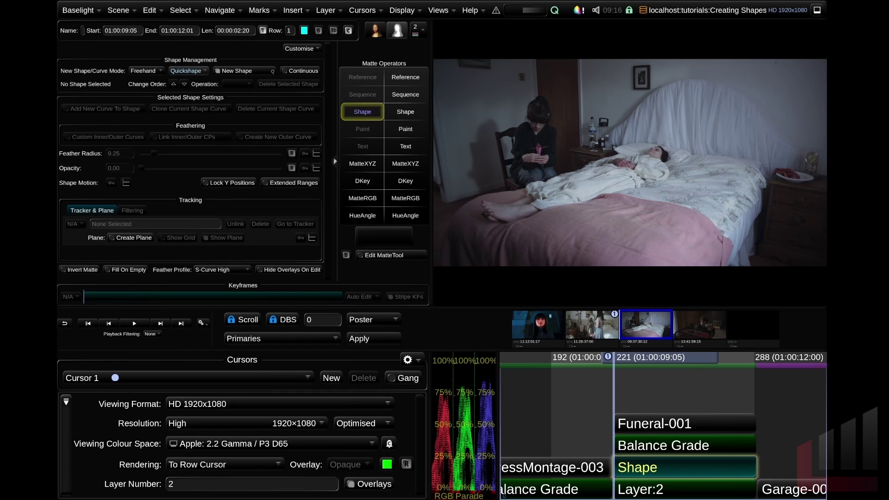
{"action": "left_click", "coordinate": [185, 70]}
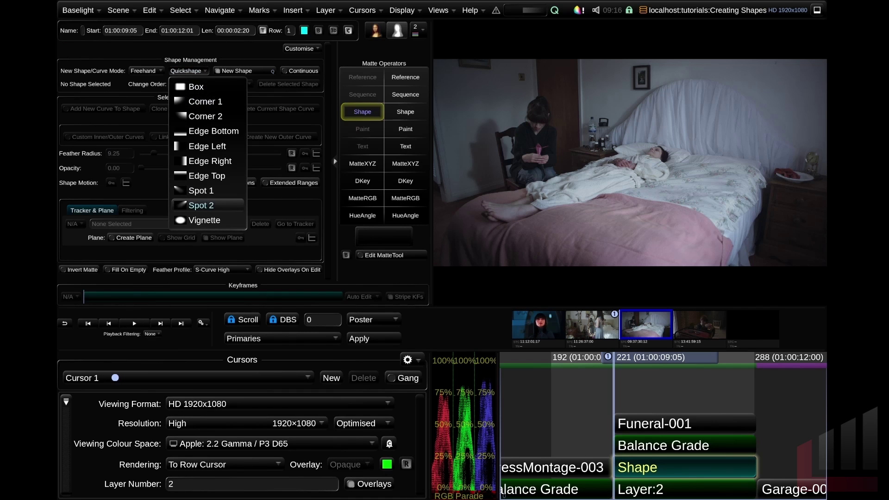
{"action": "left_click", "coordinate": [204, 219]}
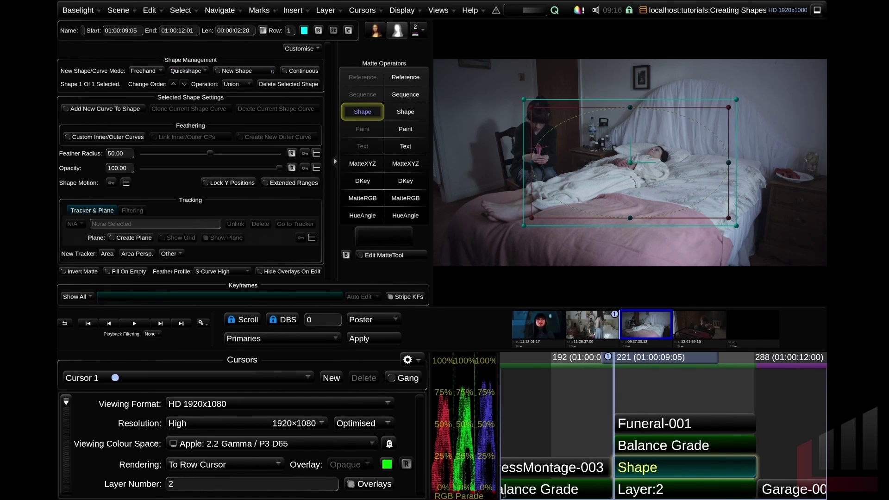
Show the matte overlay, set the vignette's feather radius to 24.98, and enlarge and reposition it over the seated woman and bed.
{"action": "key", "text": "m"}
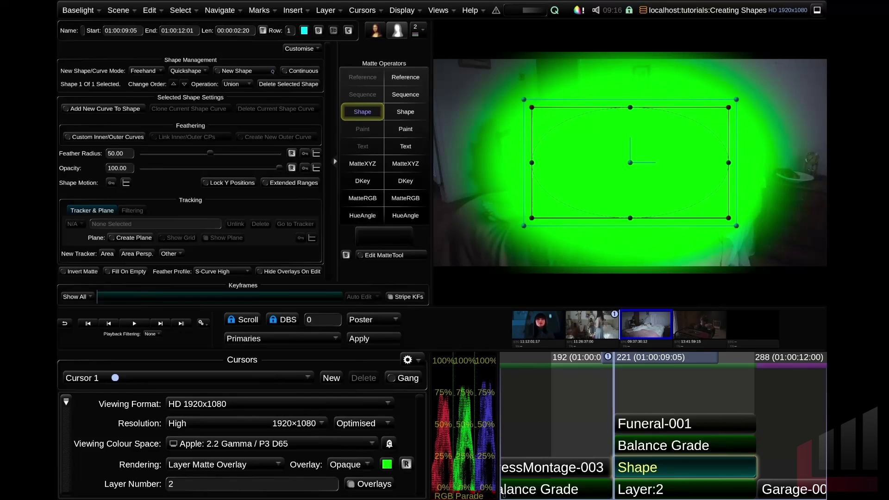
{"action": "left_click_drag", "start_coordinate": [211, 153], "coordinate": [176, 153]}
{"action": "left_click_drag", "start_coordinate": [728, 218], "coordinate": [743, 228]}
{"action": "left_click_drag", "start_coordinate": [630, 162], "coordinate": [620, 158]}
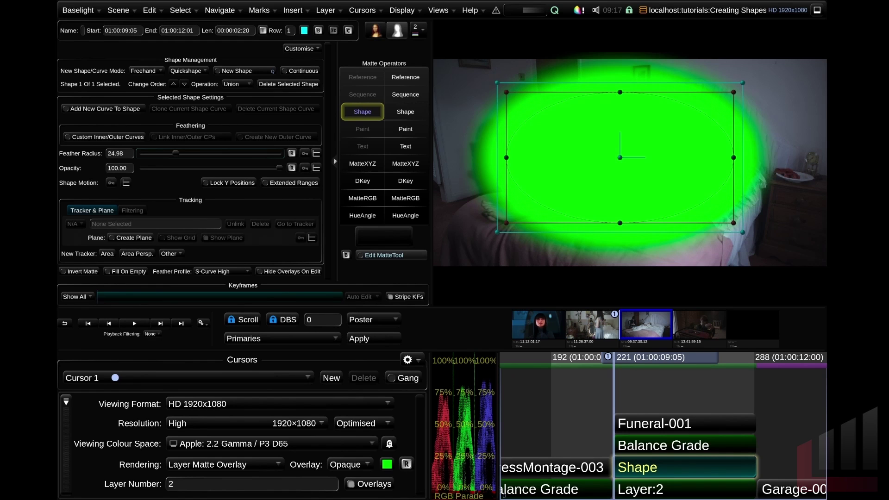
Add a MatteTool to the bedroom vignette and set its Blur Radius X and Y to 185.36.
{"action": "left_click", "coordinate": [391, 255]}
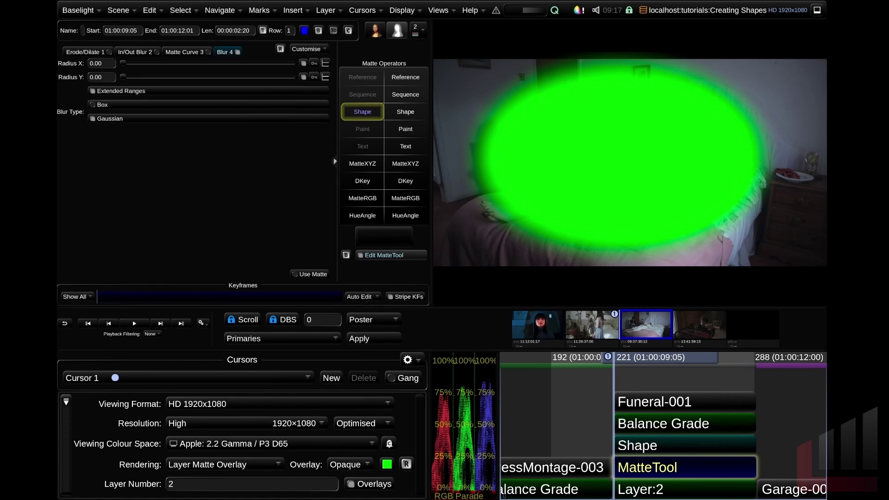
{"action": "left_click_drag", "start_coordinate": [122, 63], "coordinate": [186, 63]}
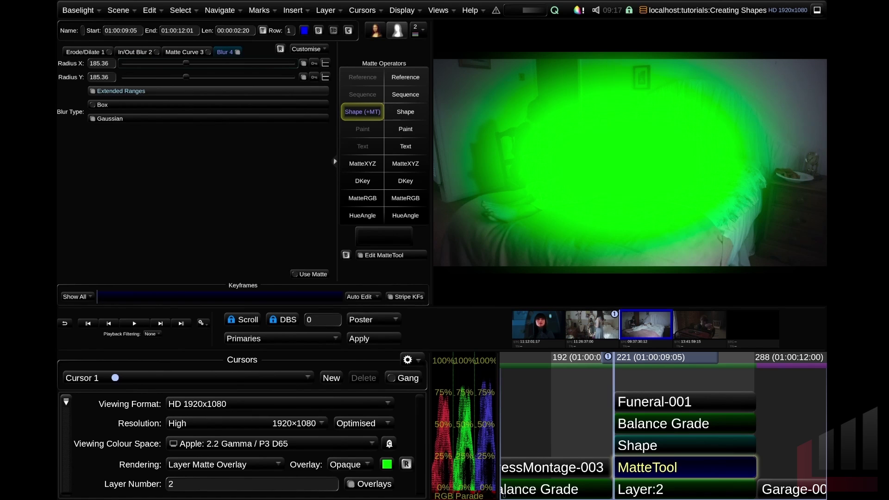
Hide the matte overlay and set Layer 2's outside Base Grade Balance exposure to -3.000 to darken the room's edges.
{"action": "left_click", "coordinate": [685, 489]}
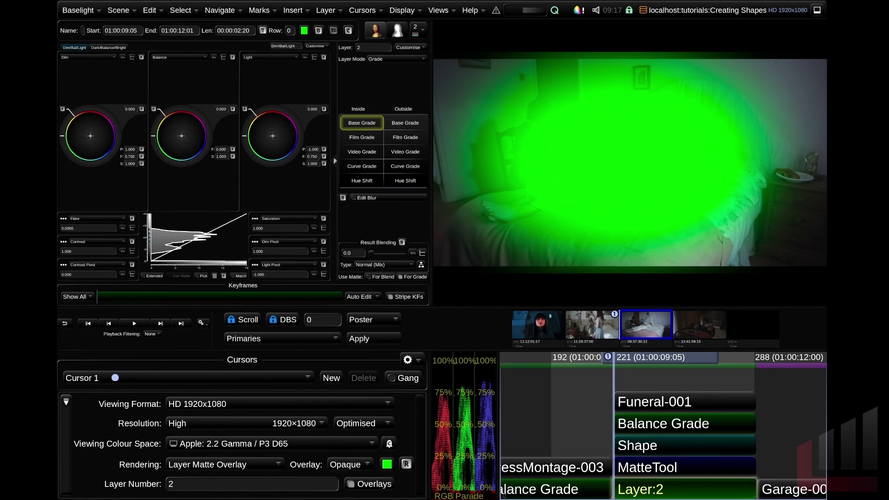
{"action": "key", "text": "alt+m"}
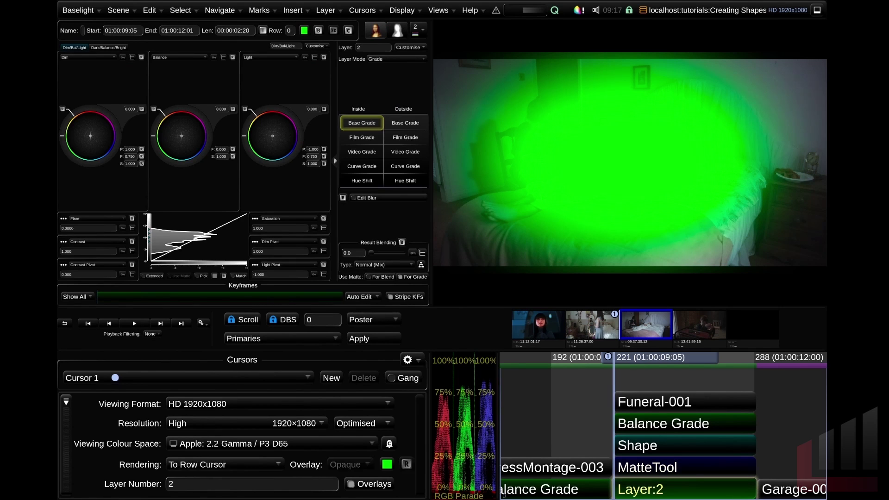
{"action": "left_click", "coordinate": [405, 123]}
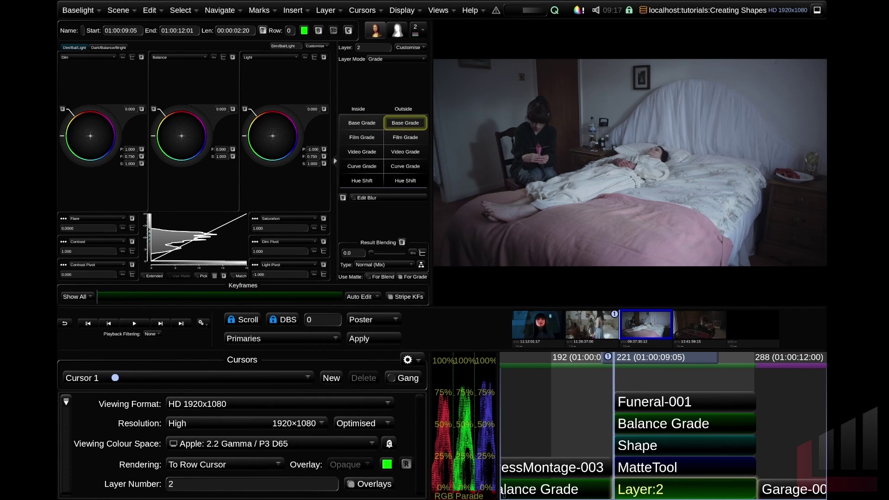
{"action": "left_click_drag", "start_coordinate": [153, 135], "coordinate": [182, 164]}
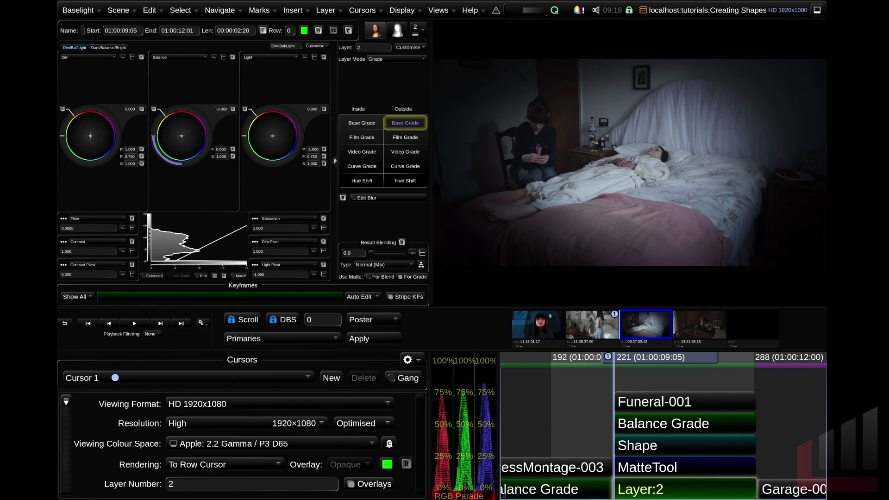
Reopen the Funeral-001 Shape matte with its overlay shown and add an Edge Left quickshape using the Union operation.
{"action": "left_click", "coordinate": [397, 31]}
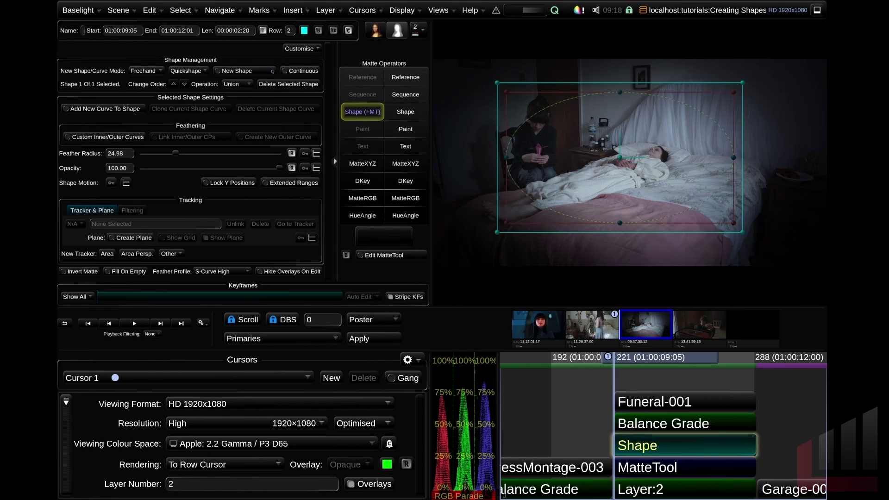
{"action": "key", "text": "ctrl+m"}
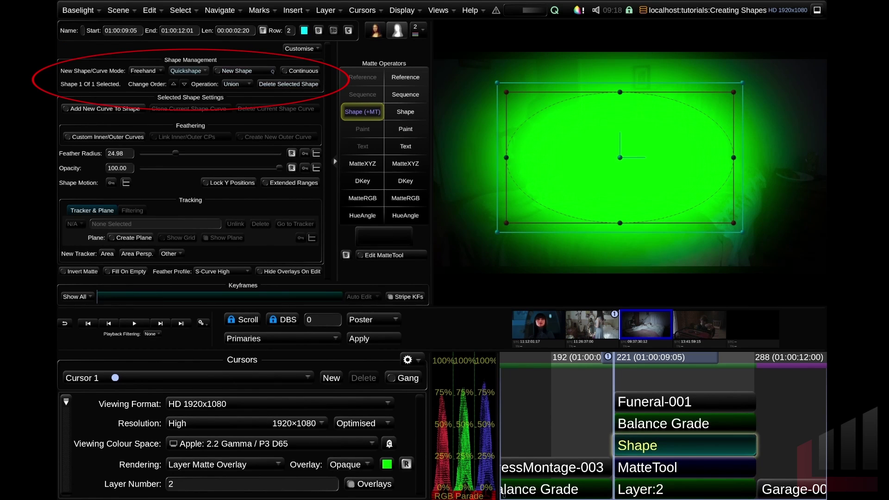
{"action": "left_click", "coordinate": [187, 70]}
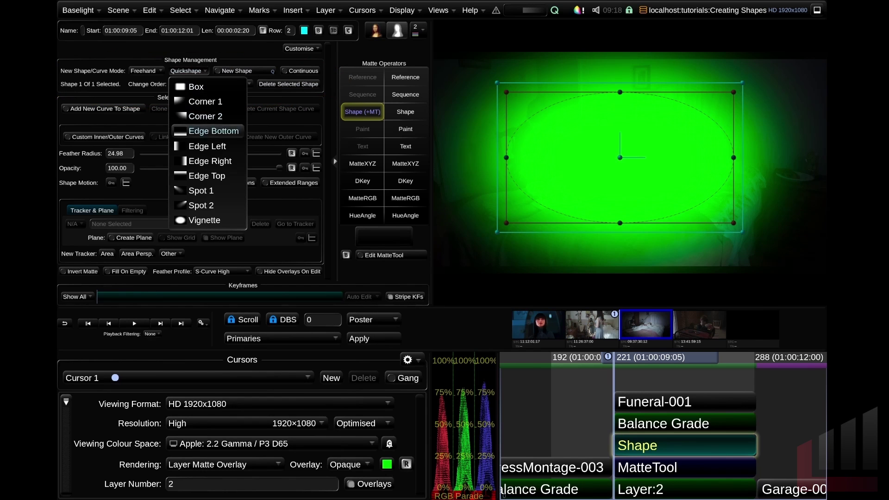
{"action": "left_click", "coordinate": [207, 146]}
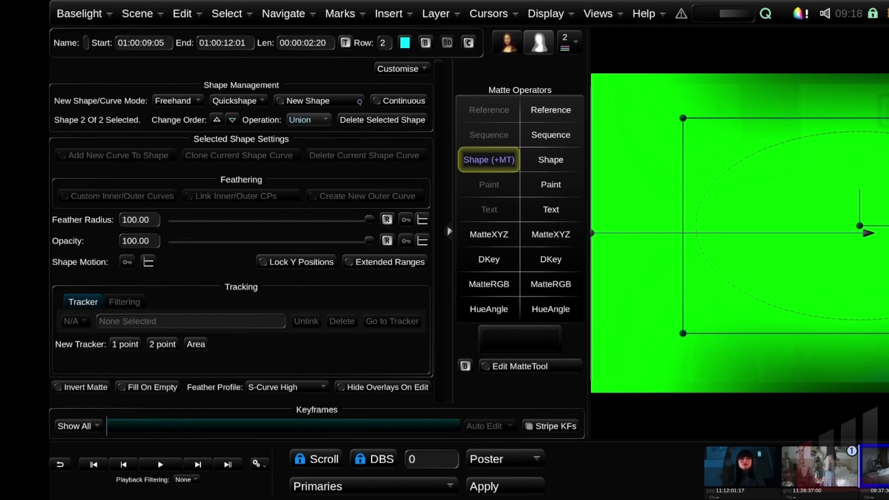
{"action": "left_click", "coordinate": [308, 119]}
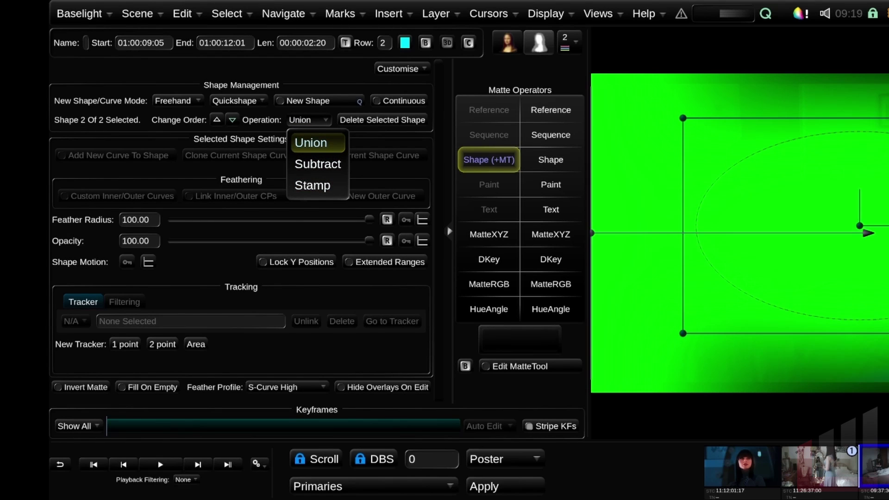
{"action": "left_click", "coordinate": [318, 143]}
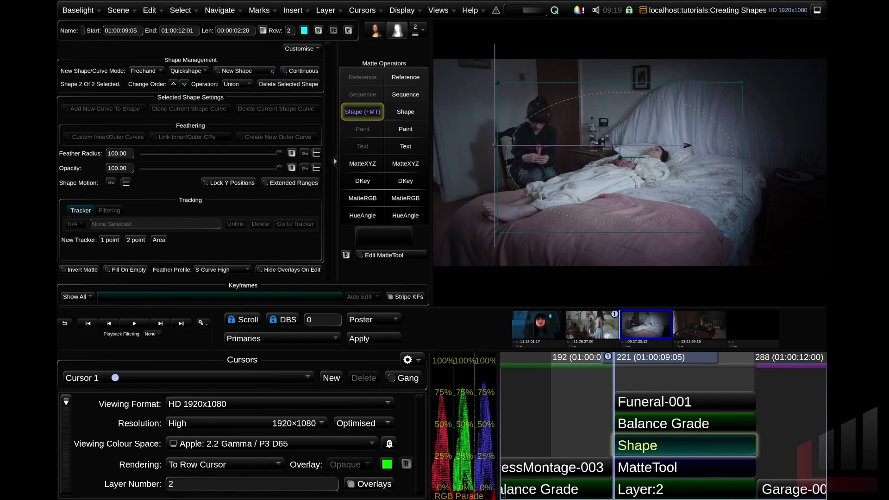
Show Layer 2's inverted matte overlay and move the Edge Left shape across to the middle of the bedroom.
{"action": "left_click", "coordinate": [685, 489]}
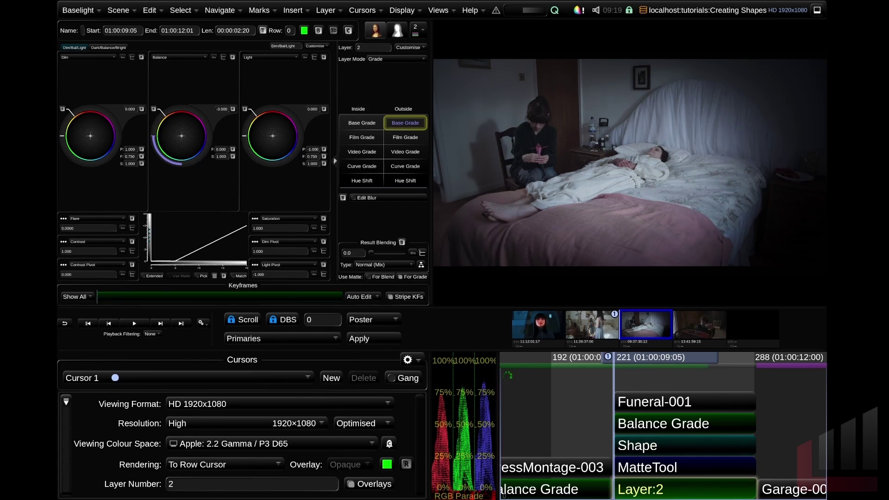
{"action": "key", "text": "m"}
{"action": "key", "text": "alt+m"}
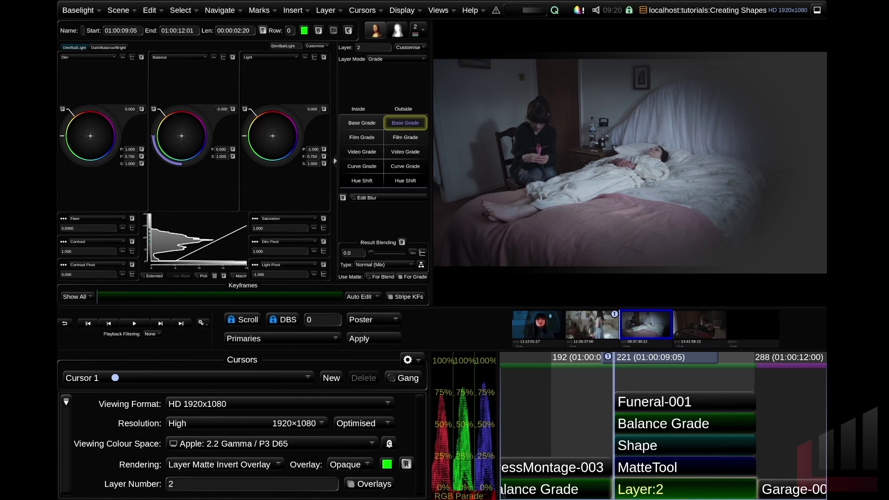
{"action": "left_click", "coordinate": [684, 445]}
{"action": "left_click_drag", "start_coordinate": [502, 160], "coordinate": [615, 149]}
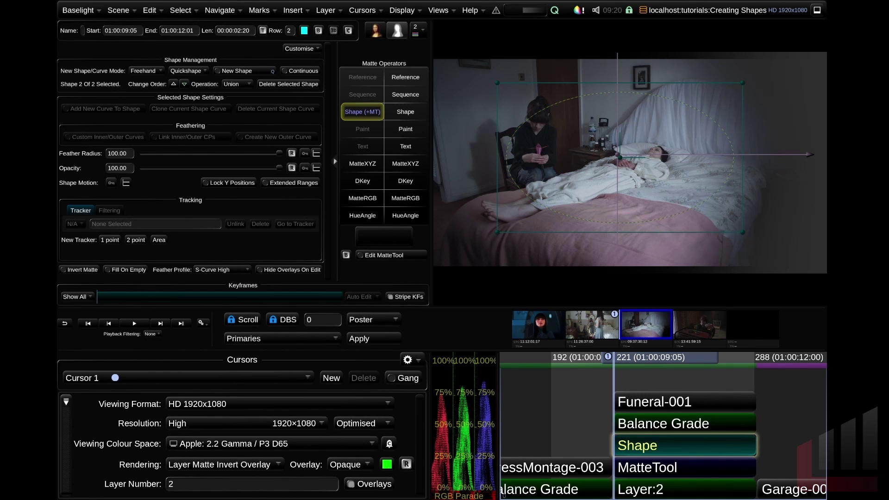
Hide the matte overlay and pull the bedroom's Edge Left shape slightly back toward the seated woman.
{"action": "left_click", "coordinate": [685, 489]}
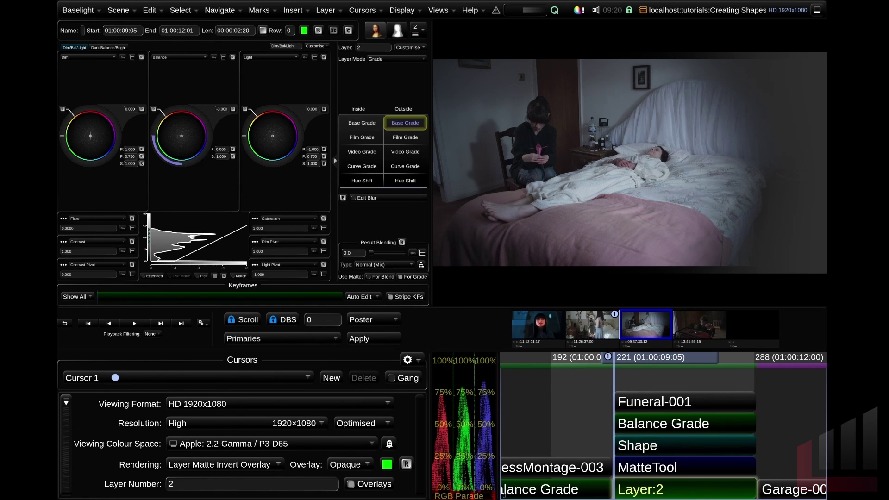
{"action": "key", "text": "m"}
{"action": "left_click", "coordinate": [684, 446]}
{"action": "left_click_drag", "start_coordinate": [619, 153], "coordinate": [592, 156]}
{"action": "left_click", "coordinate": [685, 489]}
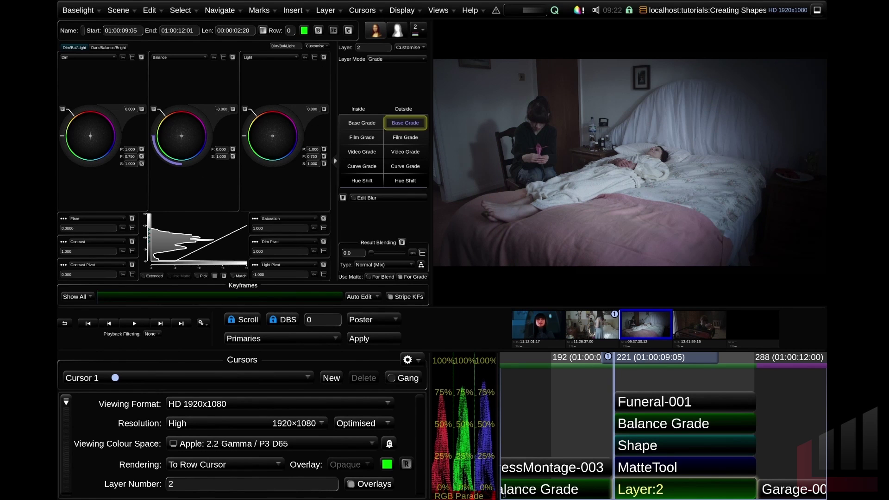
Adjust the contrast in Layer 2's inside Base Grade and set the inside Video Grade master gamma to 0.063.
{"action": "left_click", "coordinate": [362, 123]}
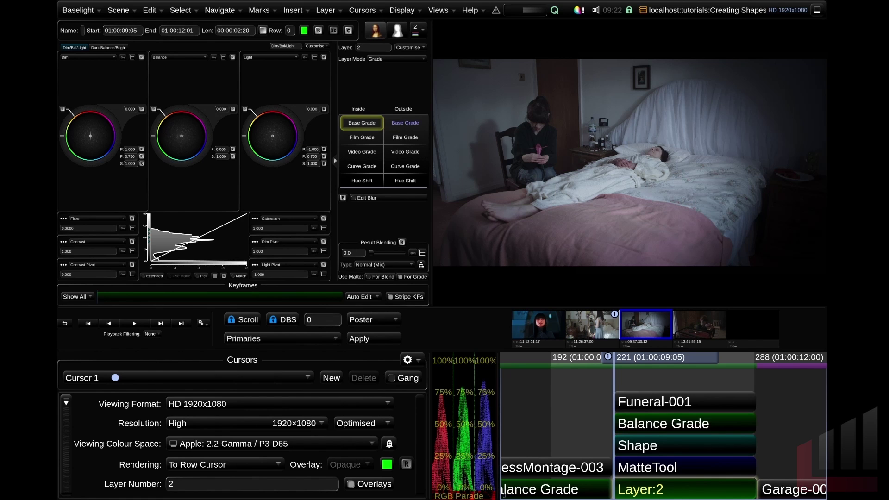
{"action": "left_click_drag", "start_coordinate": [88, 252], "coordinate": [110, 251]}
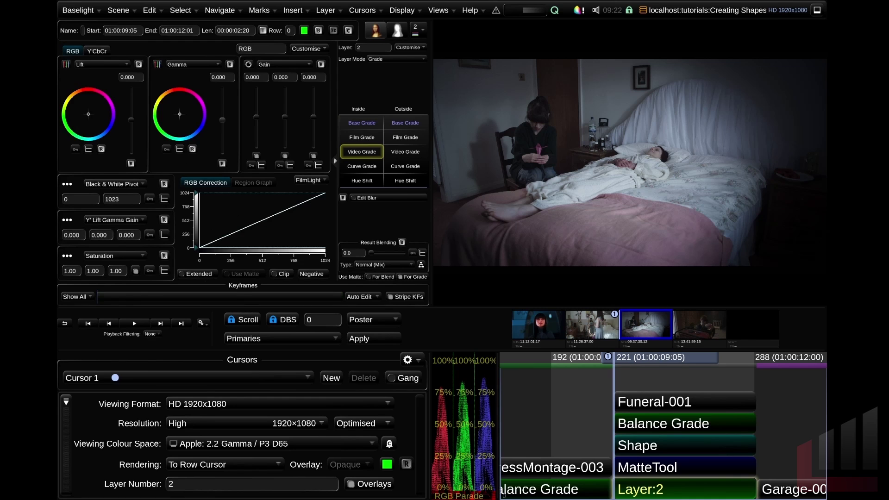
{"action": "left_click_drag", "start_coordinate": [222, 119], "coordinate": [222, 118]}
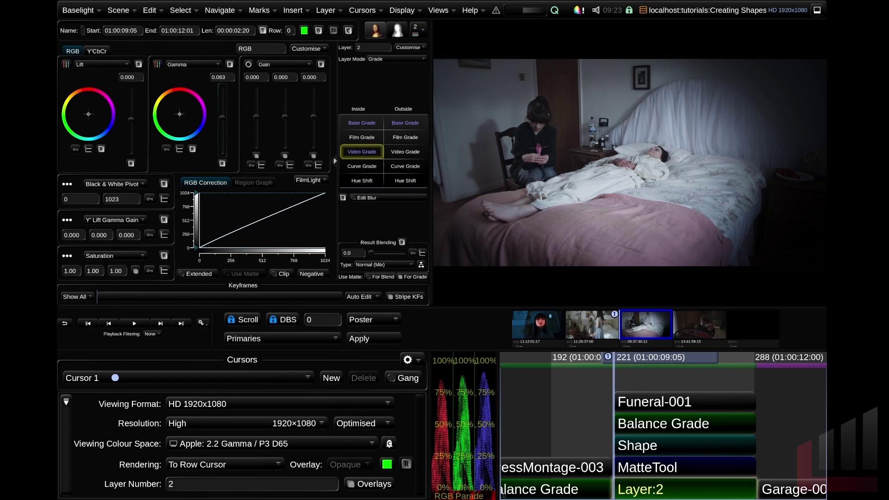
Bypass and re-enable Funeral-001's Layer 2 to compare the shot with and without the vignette grade.
{"action": "key", "text": "b"}
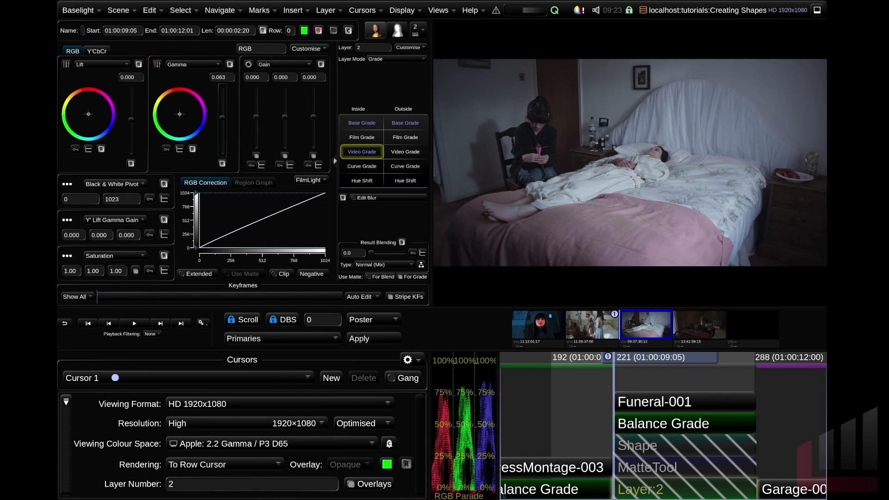
{"action": "key", "text": "b"}
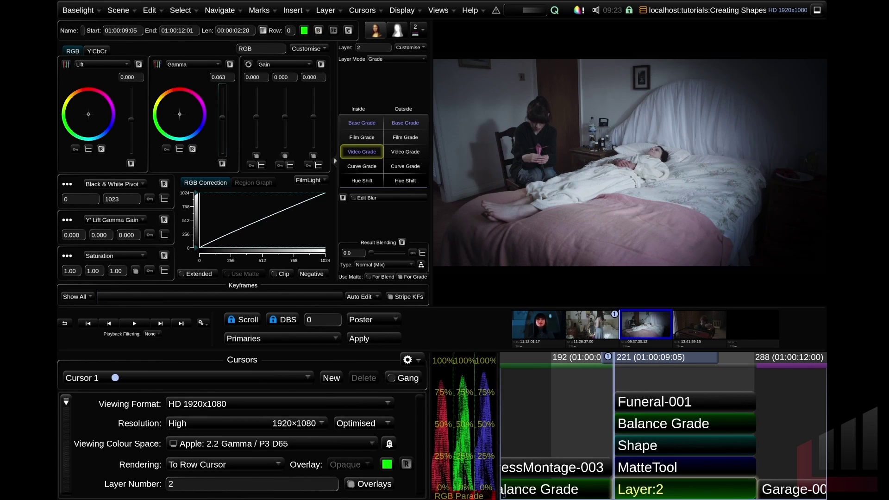
{"action": "key", "text": "Escape"}
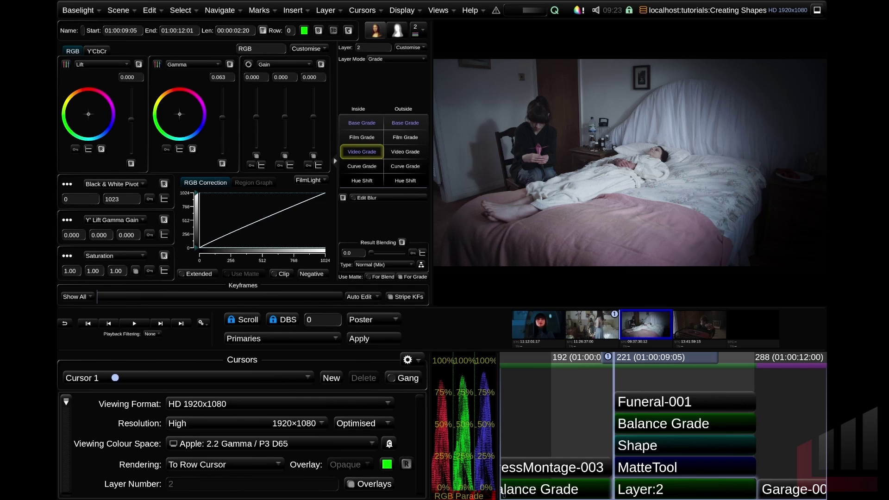
Add a Base Grade layer to Garage-001, set its Balance exposure to 1.315, and reduce the flare.
{"action": "key", "text": "Down"}
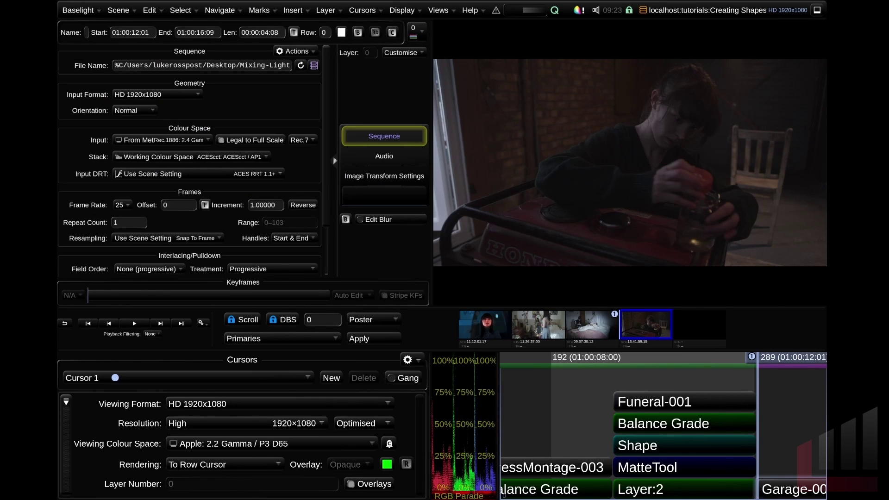
{"action": "scroll", "coordinate": [662, 426], "scroll_direction": "right", "scroll_amount": 5}
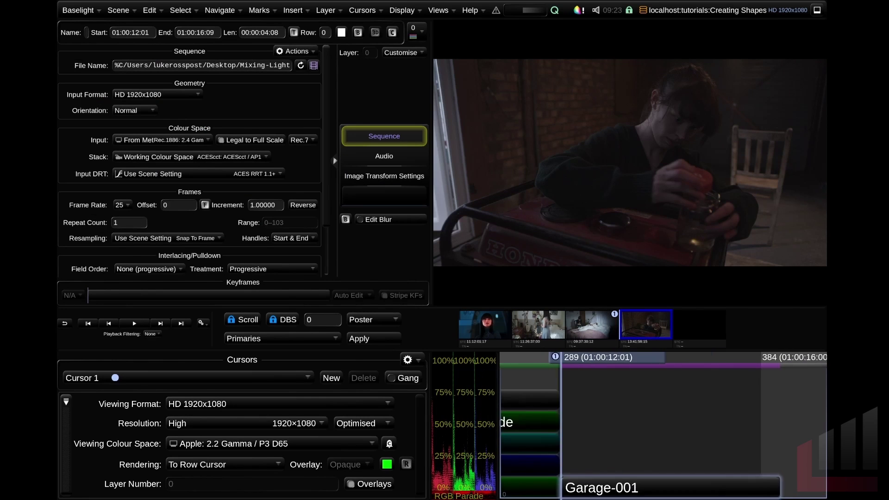
{"action": "key", "text": "p"}
{"action": "left_click_drag", "start_coordinate": [153, 136], "coordinate": [160, 117]}
{"action": "left_click_drag", "start_coordinate": [430, 181], "coordinate": [507, 180]}
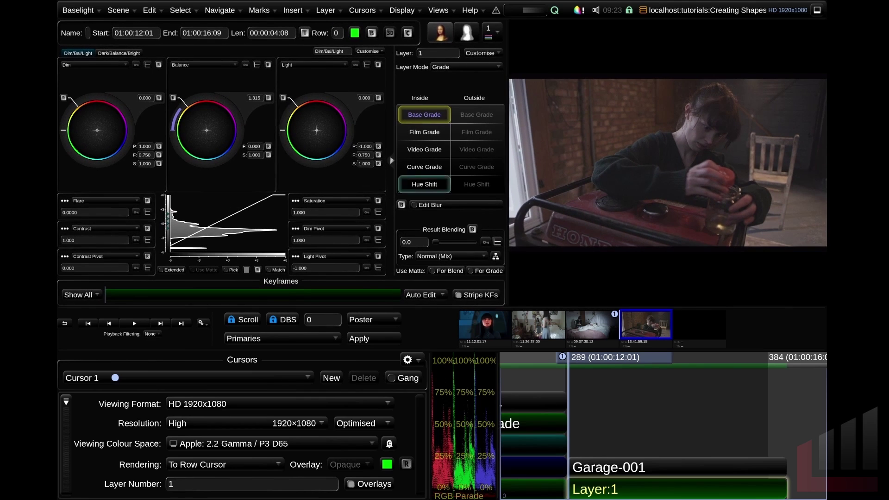
{"action": "left_click_drag", "start_coordinate": [94, 212], "coordinate": [68, 213]}
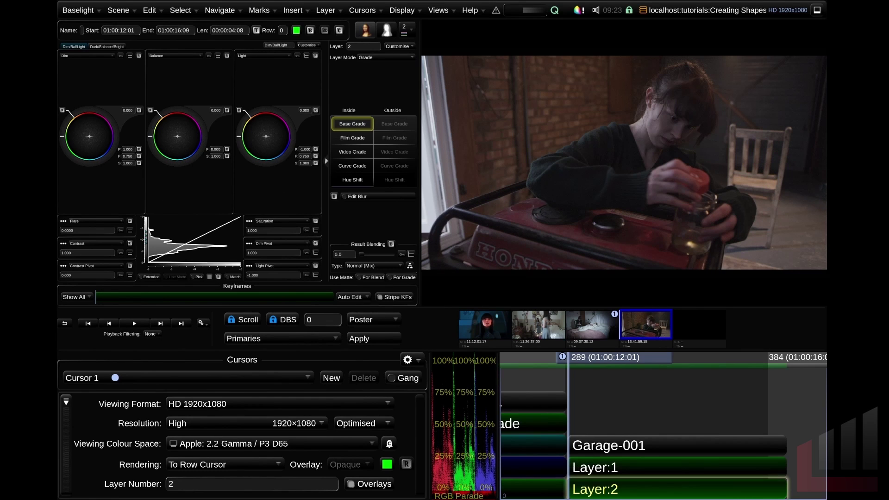
Add a Shape matte with an Edge Right quickshape to Garage-001's Layer 2 and widen its feather radius to 196.11.
{"action": "key", "text": "s"}
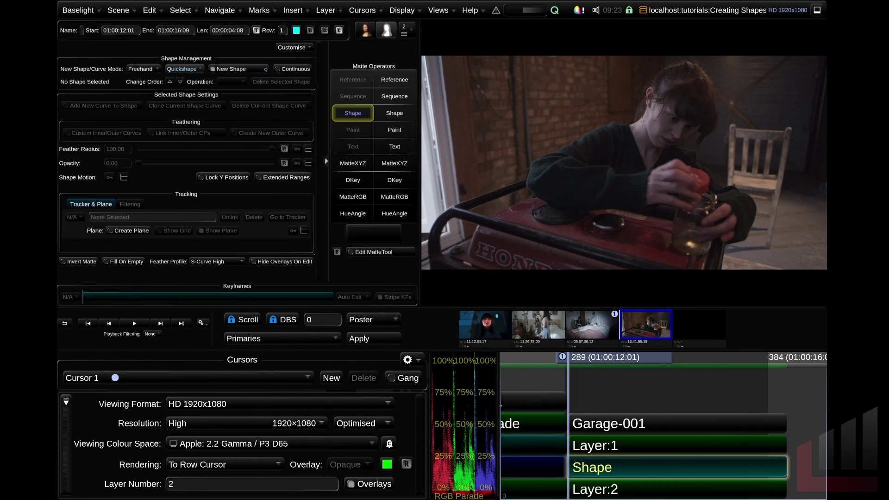
{"action": "left_click", "coordinate": [183, 69]}
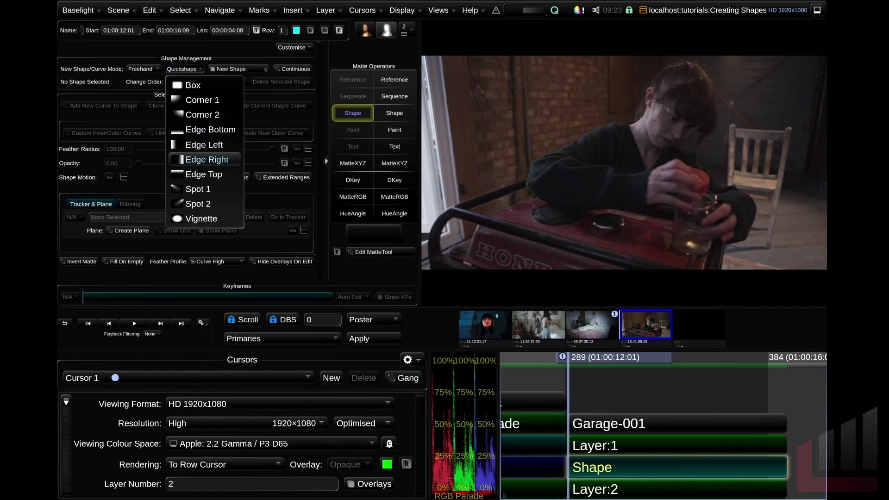
{"action": "left_click", "coordinate": [207, 159]}
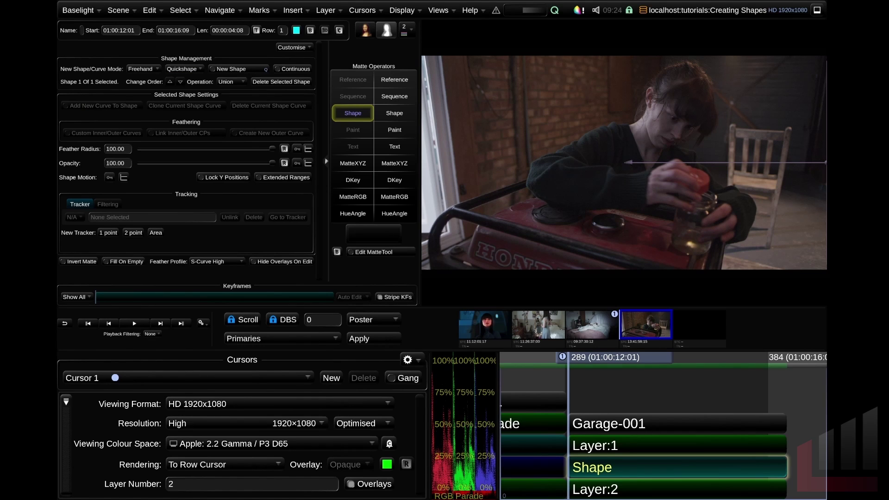
{"action": "left_click_drag", "start_coordinate": [628, 162], "coordinate": [433, 162]}
Check the edge shape with the matte overlays and extend its feather radius to 229.10 beyond the frame's window side.
{"action": "key", "text": "m"}
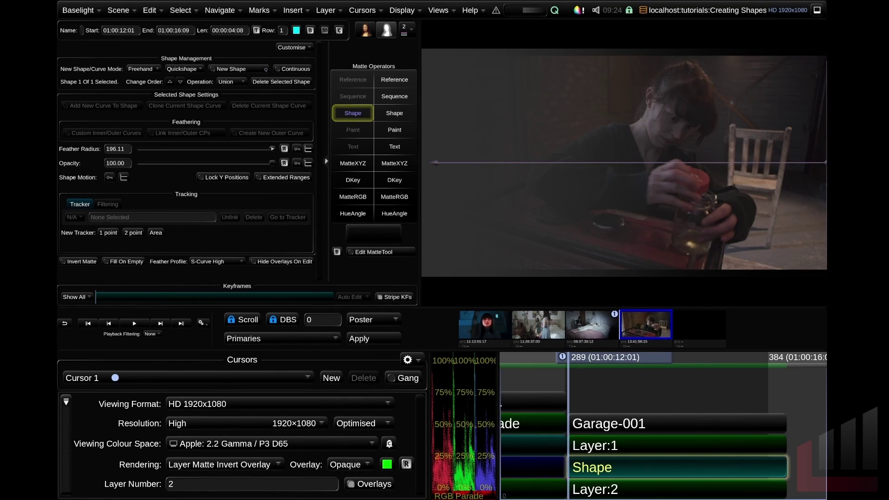
{"action": "key", "text": "m"}
{"action": "key", "text": "m"}
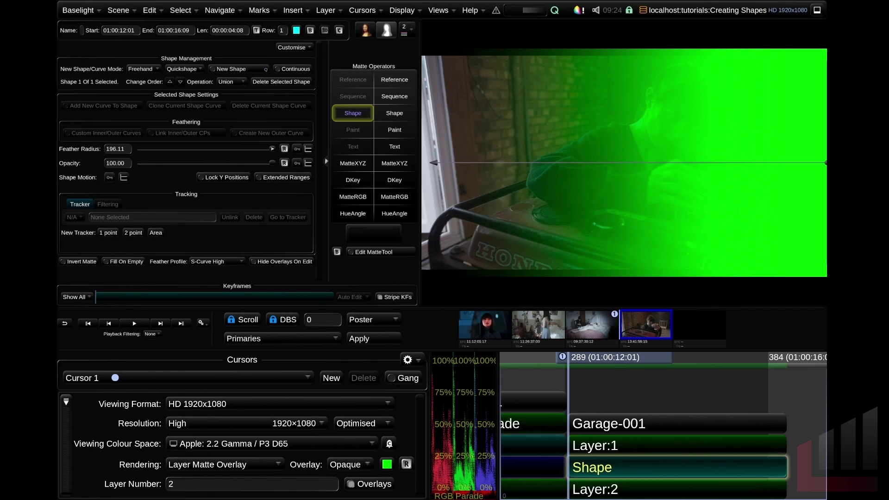
{"action": "scroll", "coordinate": [726, 196], "scroll_direction": "down", "scroll_amount": 5}
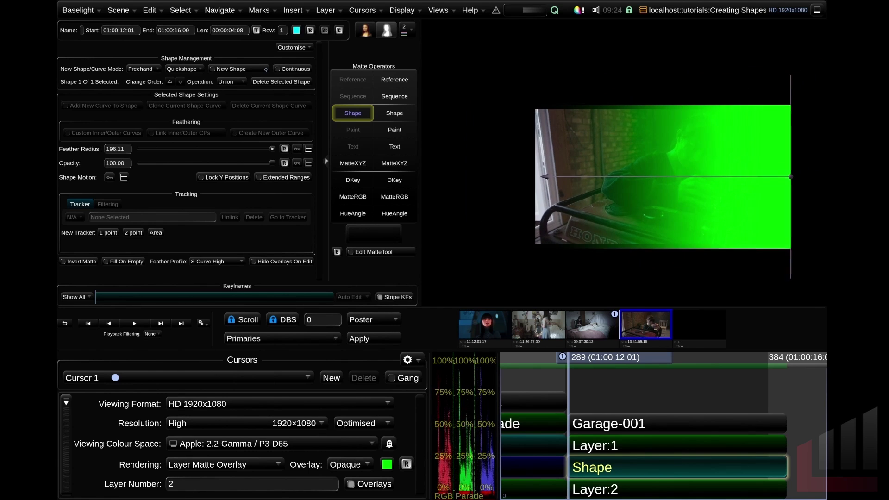
{"action": "left_click_drag", "start_coordinate": [725, 197], "coordinate": [704, 183]}
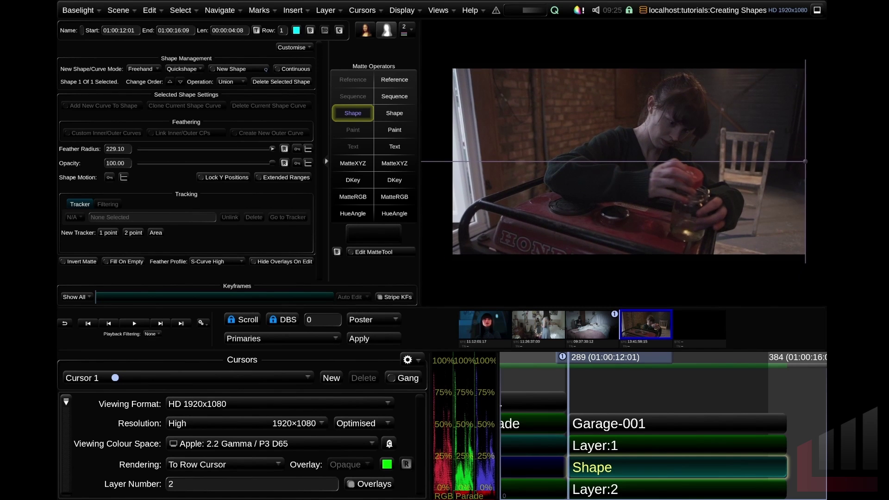
Check Layer 2's matte overlay and set the inside Base Grade Balance exposure to -2.935 to darken the garage's chair side.
{"action": "key", "text": "Down"}
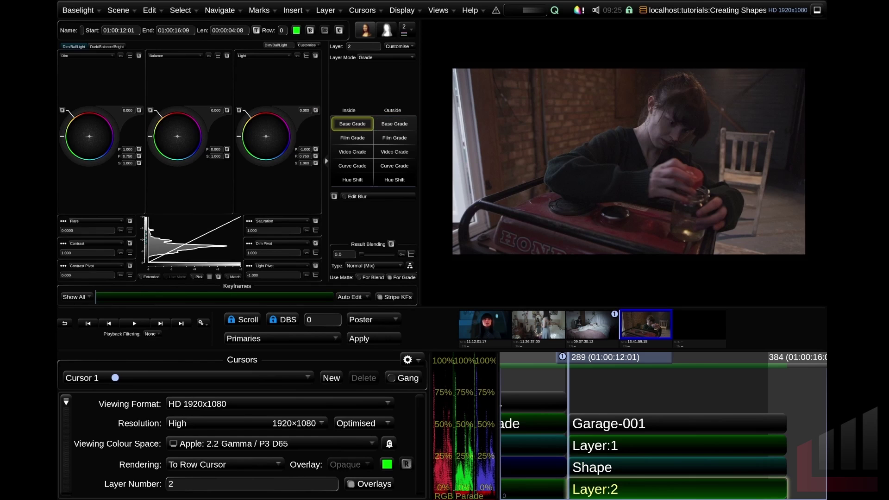
{"action": "key", "text": "m"}
{"action": "key", "text": "m"}
{"action": "left_click_drag", "start_coordinate": [150, 136], "coordinate": [170, 163]}
Check the area outside the matte and set Layer 2's outside Base Grade Balance exposure to 1.254 to brighten the window side.
{"action": "left_click", "coordinate": [394, 124]}
{"action": "key", "text": "m"}
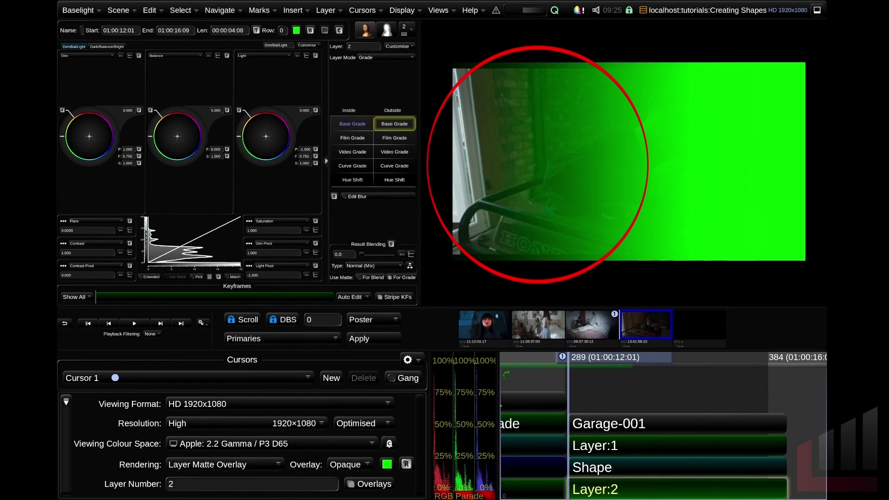
{"action": "key", "text": "m"}
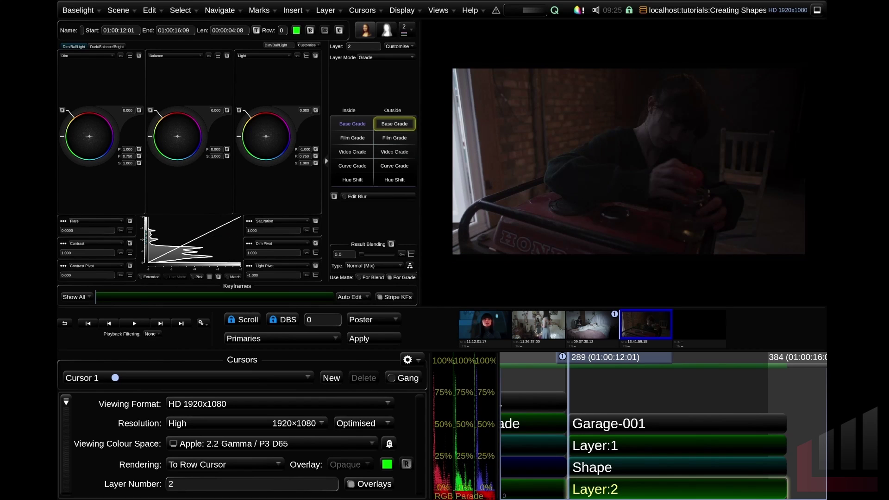
{"action": "left_click_drag", "start_coordinate": [150, 137], "coordinate": [156, 120]}
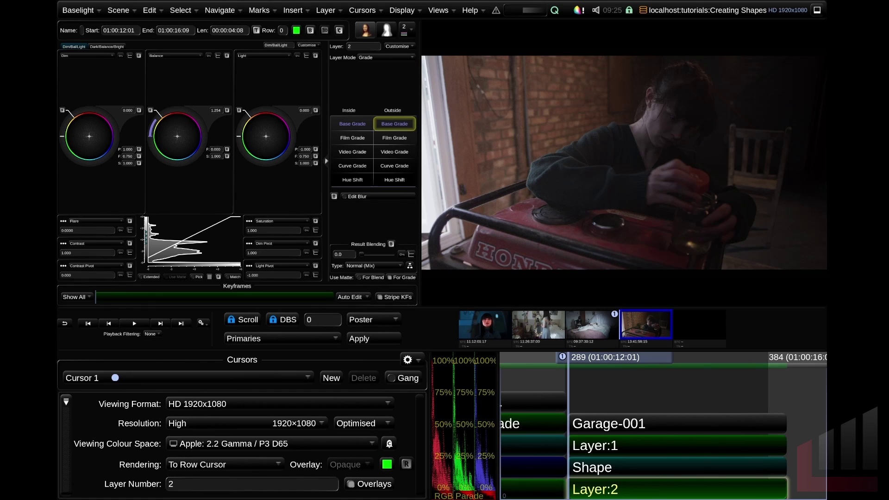
Reopen Garage-001's Shape matte and draw a closed freehand shape around the woman's face, hands and jar.
{"action": "left_click", "coordinate": [666, 467]}
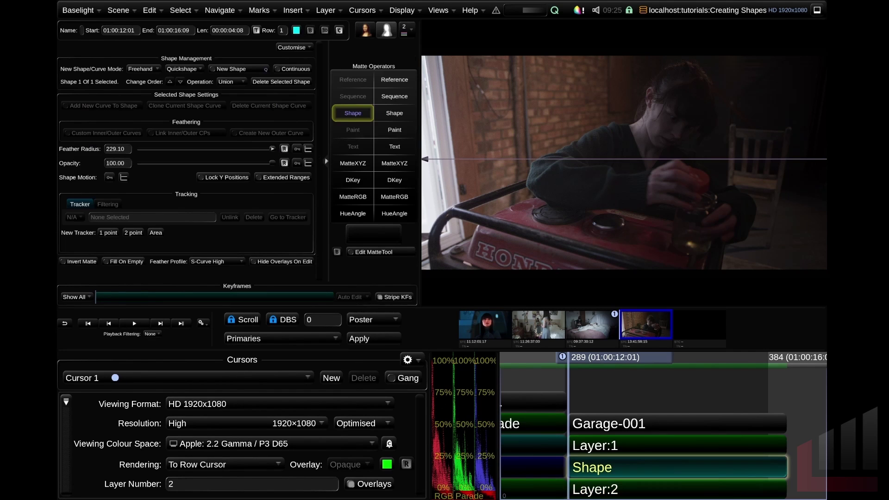
{"action": "key", "text": "q"}
{"action": "left_click", "coordinate": [238, 69]}
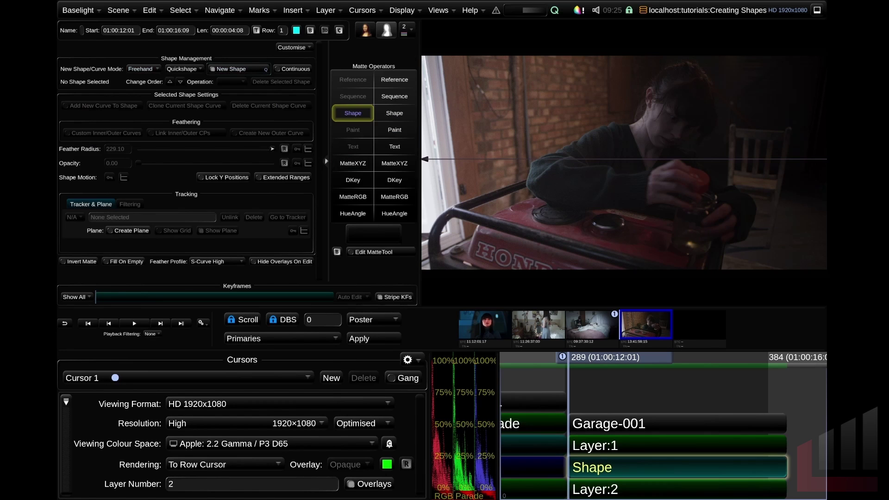
{"action": "mouse_move", "coordinate": [667, 62]}
{"action": "left_mouse_down"}
{"action": "mouse_move", "coordinate": [645, 86]}
{"action": "mouse_move", "coordinate": [739, 239]}
{"action": "mouse_move", "coordinate": [735, 193]}
{"action": "mouse_move", "coordinate": [709, 152]}
{"action": "mouse_move", "coordinate": [720, 48]}
{"action": "mouse_move", "coordinate": [666, 62]}
{"action": "left_mouse_up"}
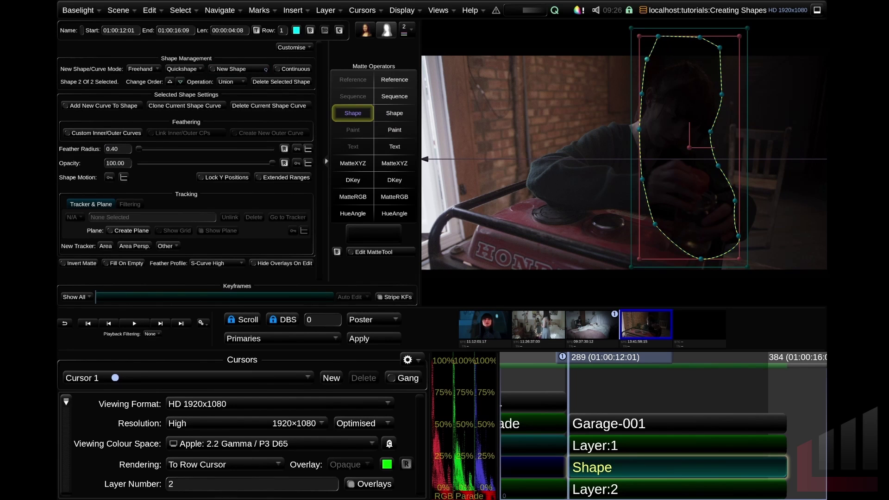
Show the matte overlay and change the freehand shape's operation to Subtract.
{"action": "key", "text": "alt+m"}
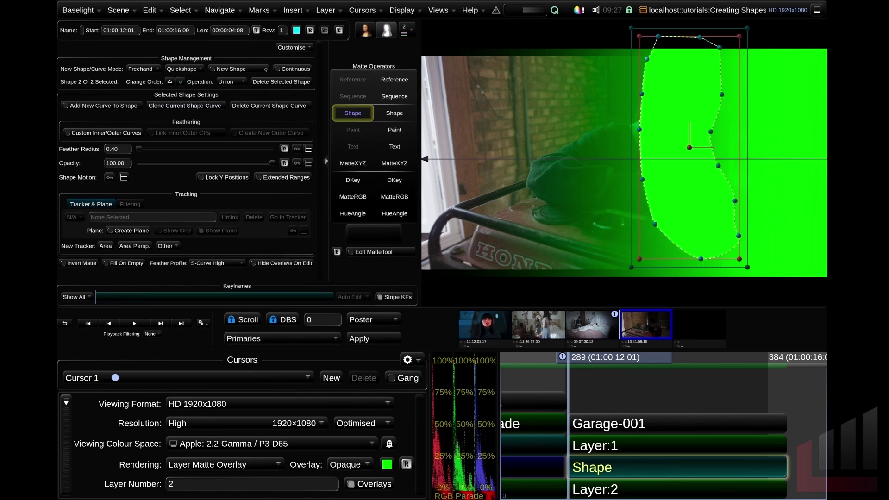
{"action": "left_click", "coordinate": [231, 82]}
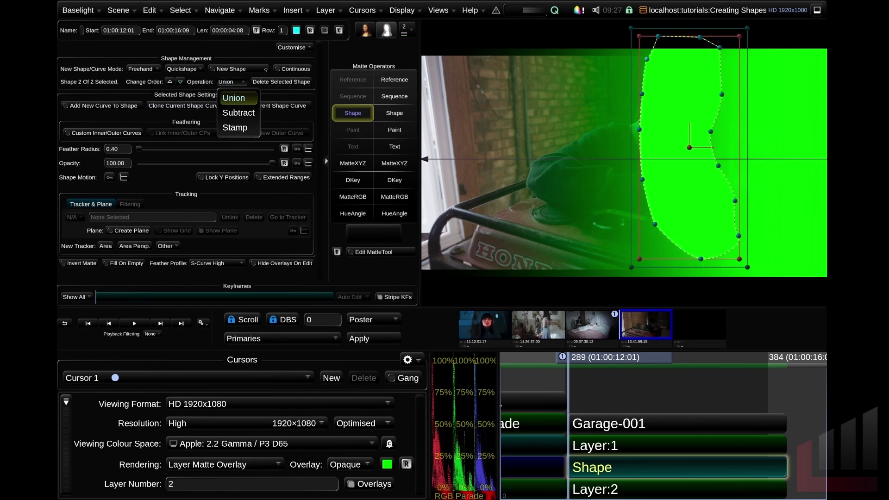
{"action": "left_click", "coordinate": [239, 112]}
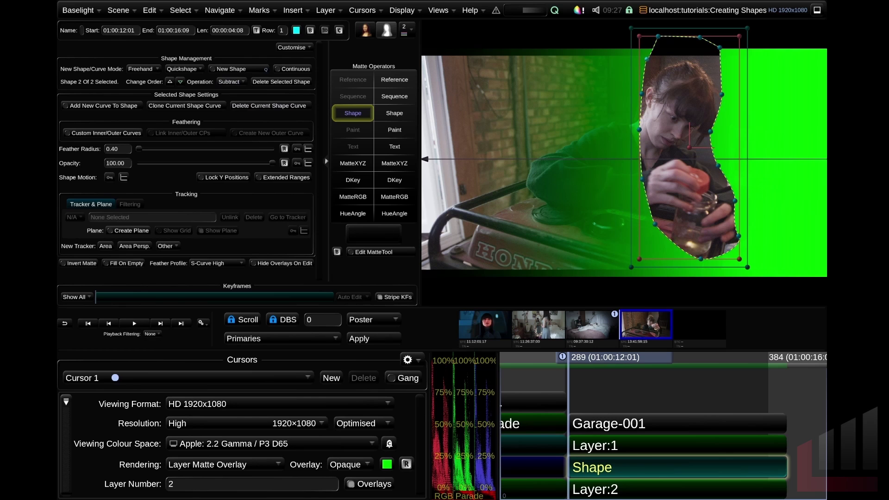
Review the garage grade on Layer 2 without the overlay and set the freehand shape's feather radius to 5.72.
{"action": "left_click", "coordinate": [596, 489]}
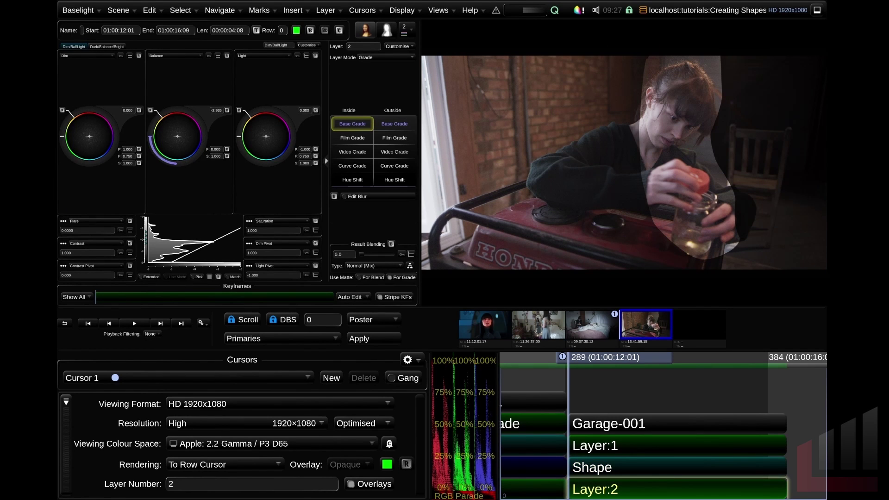
{"action": "left_click", "coordinate": [596, 467]}
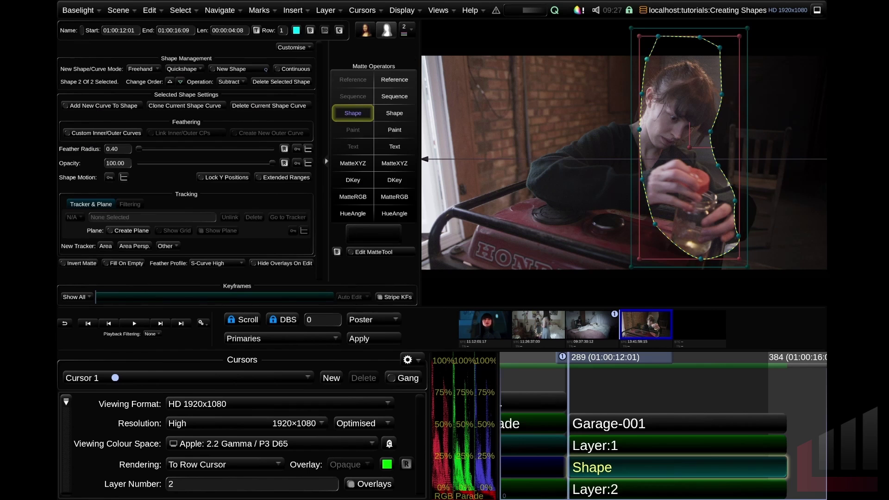
{"action": "left_click_drag", "start_coordinate": [139, 149], "coordinate": [144, 149]}
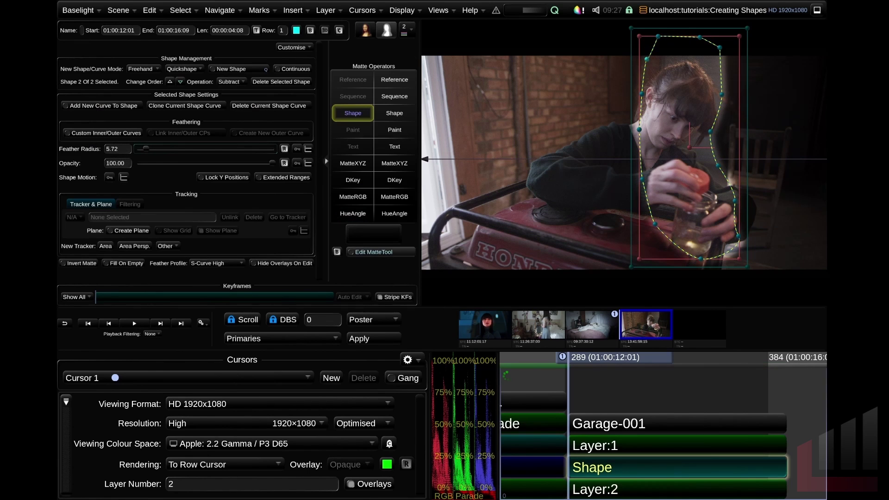
Add a MatteTool to Garage-001's Shape matte, set its blur radius to 98.78 in X and Y, and return to the shape settings.
{"action": "left_click", "coordinate": [372, 251]}
{"action": "left_click_drag", "start_coordinate": [120, 61], "coordinate": [153, 62]}
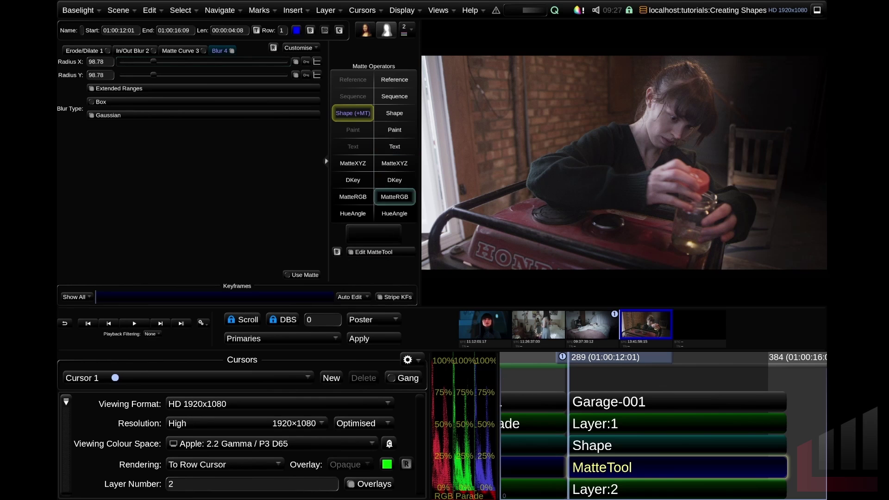
{"action": "left_click", "coordinate": [377, 252]}
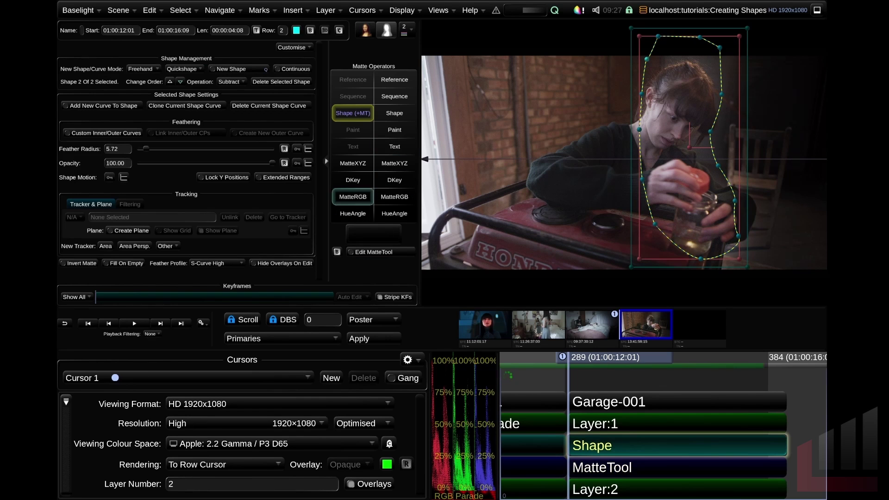
Review the softened matte's effect on Layer 2's grade without the shape outlines and return to the Shape matte.
{"action": "left_click_drag", "start_coordinate": [271, 163], "coordinate": [297, 163]}
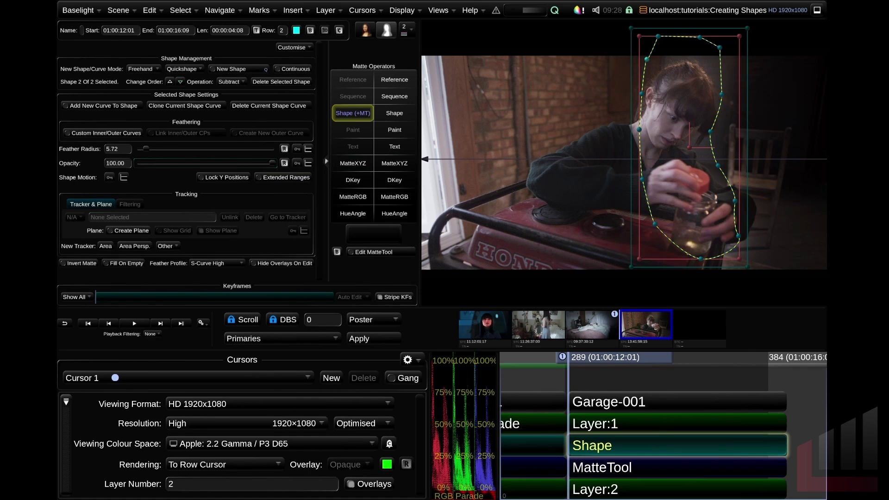
{"action": "key", "text": "Down"}
{"action": "key", "text": "Down"}
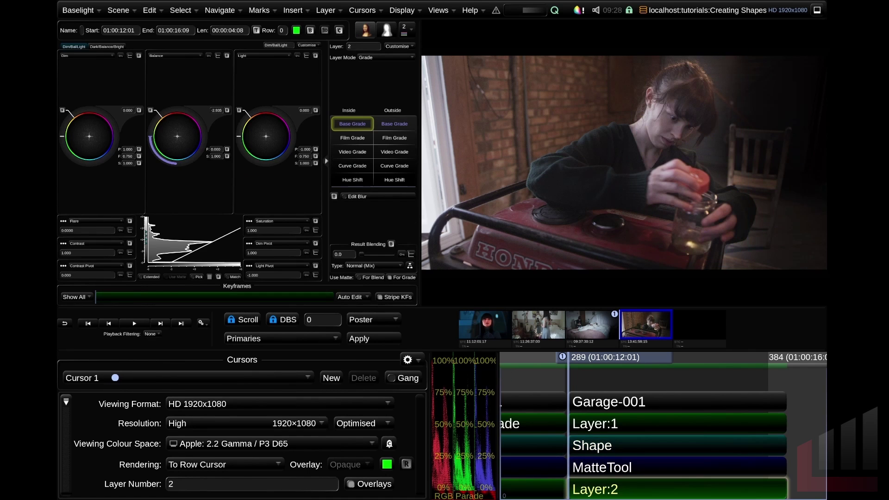
{"action": "key", "text": "Up"}
{"action": "key", "text": "Up"}
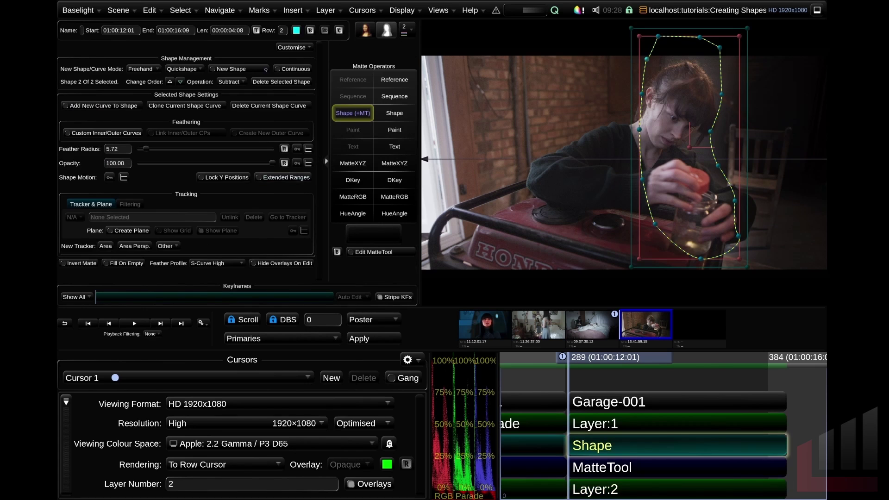
Lower the subtract shape's opacity to 0, raise it to around the middle of its range, and check Layer 2's grade without the matte overlay.
{"action": "left_click_drag", "start_coordinate": [272, 163], "coordinate": [154, 162]}
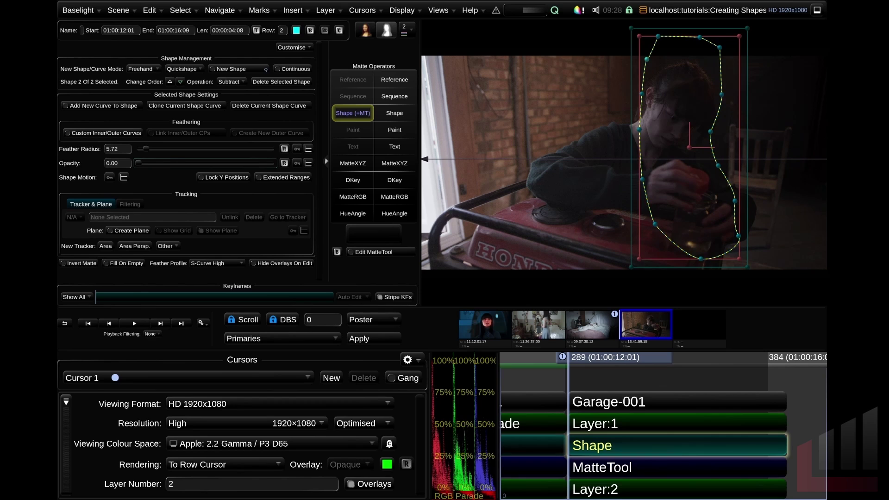
{"action": "left_click_drag", "start_coordinate": [139, 163], "coordinate": [212, 163]}
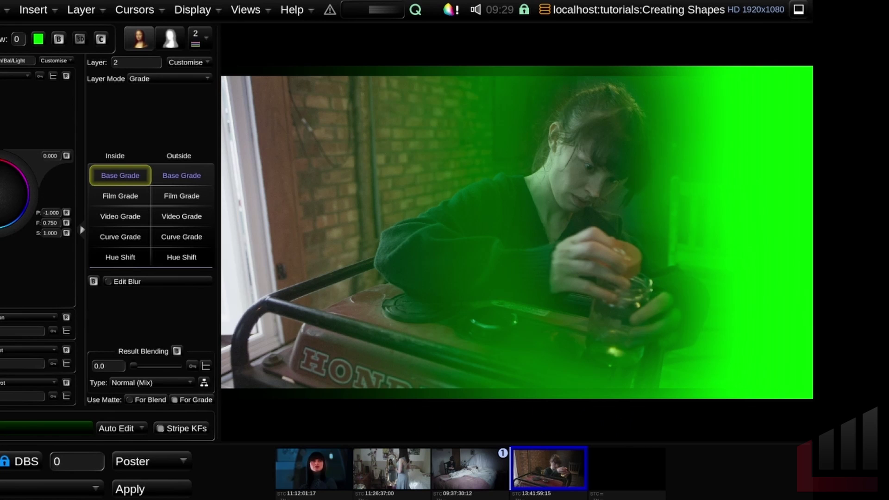
{"action": "key", "text": "m"}
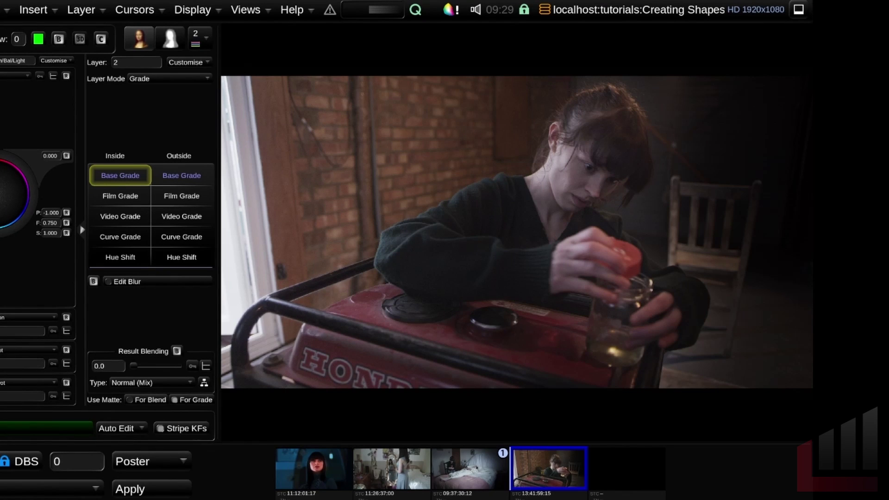